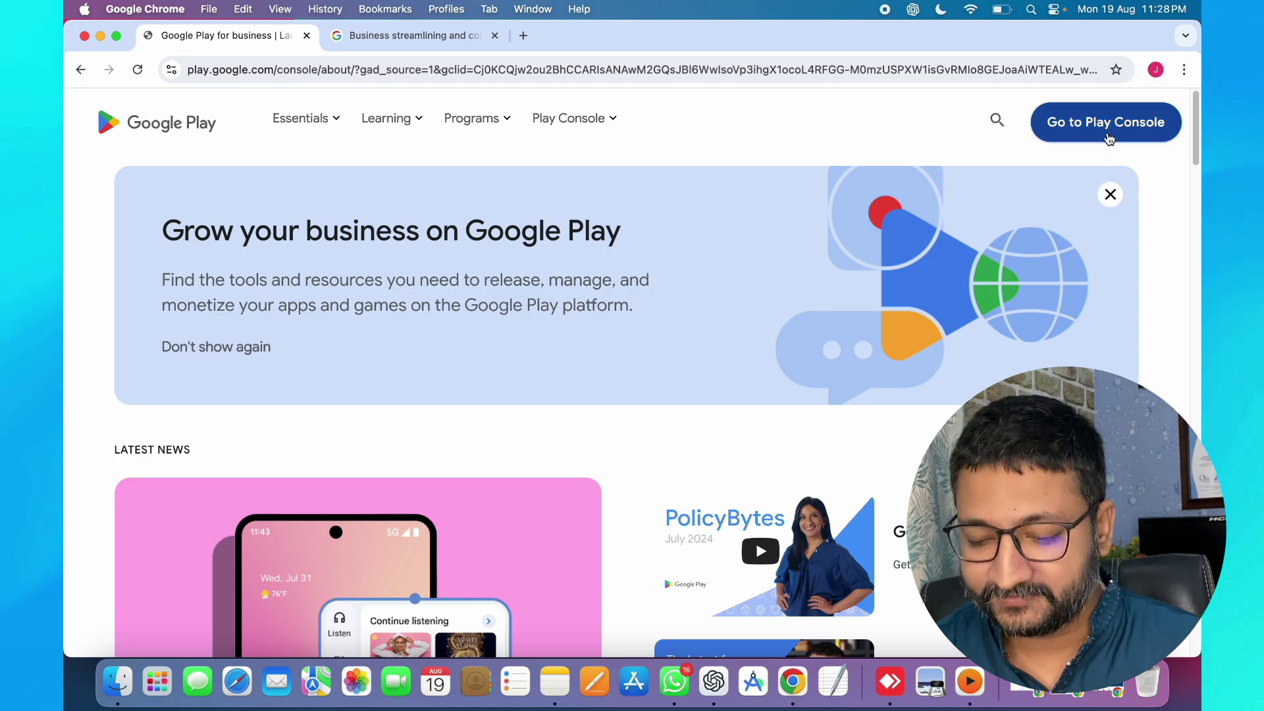
# - Sign back into Play Console with the account password and close the Google Play for business tab
pyautogui.click(1107, 132)
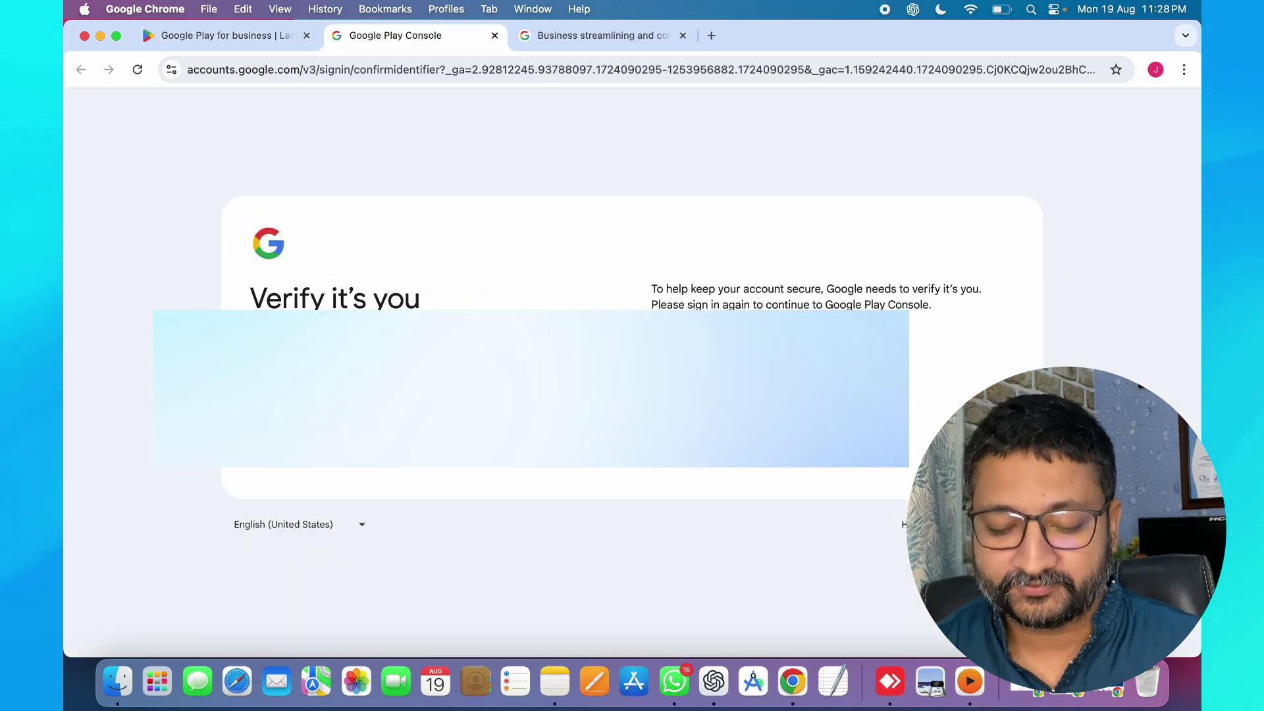
pyautogui.click(985, 455)
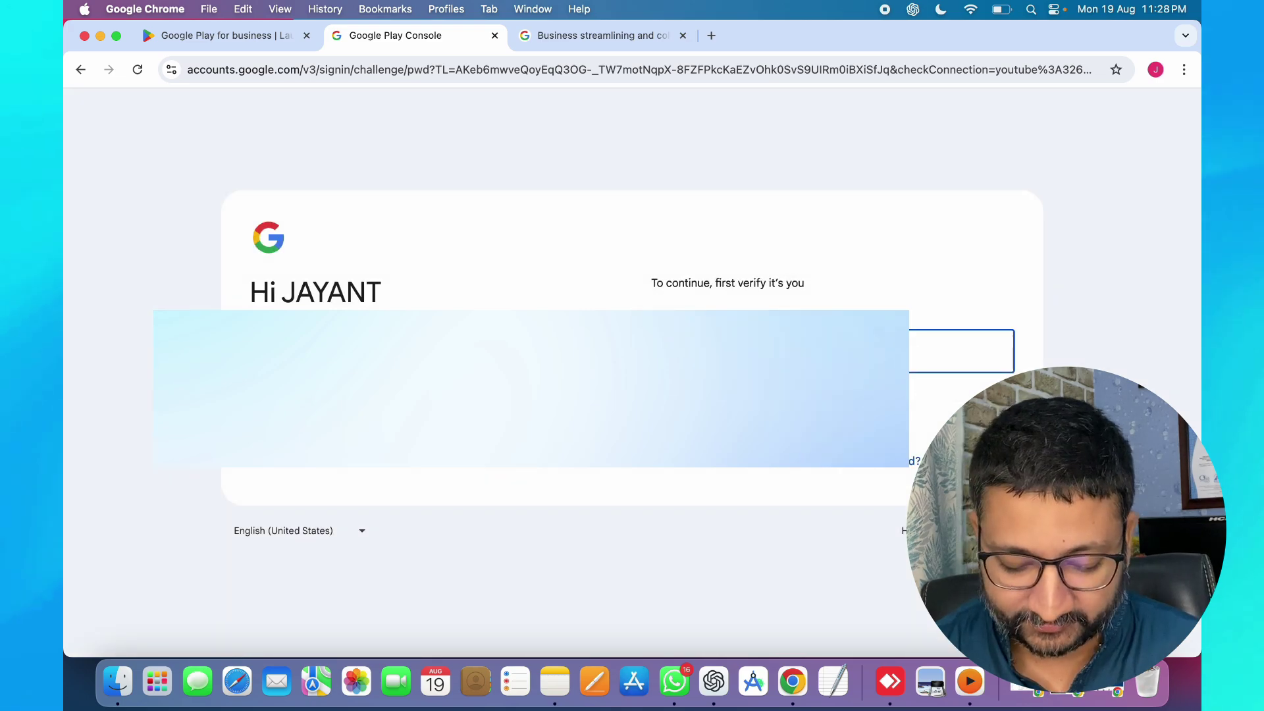
pyautogui.press('Return')
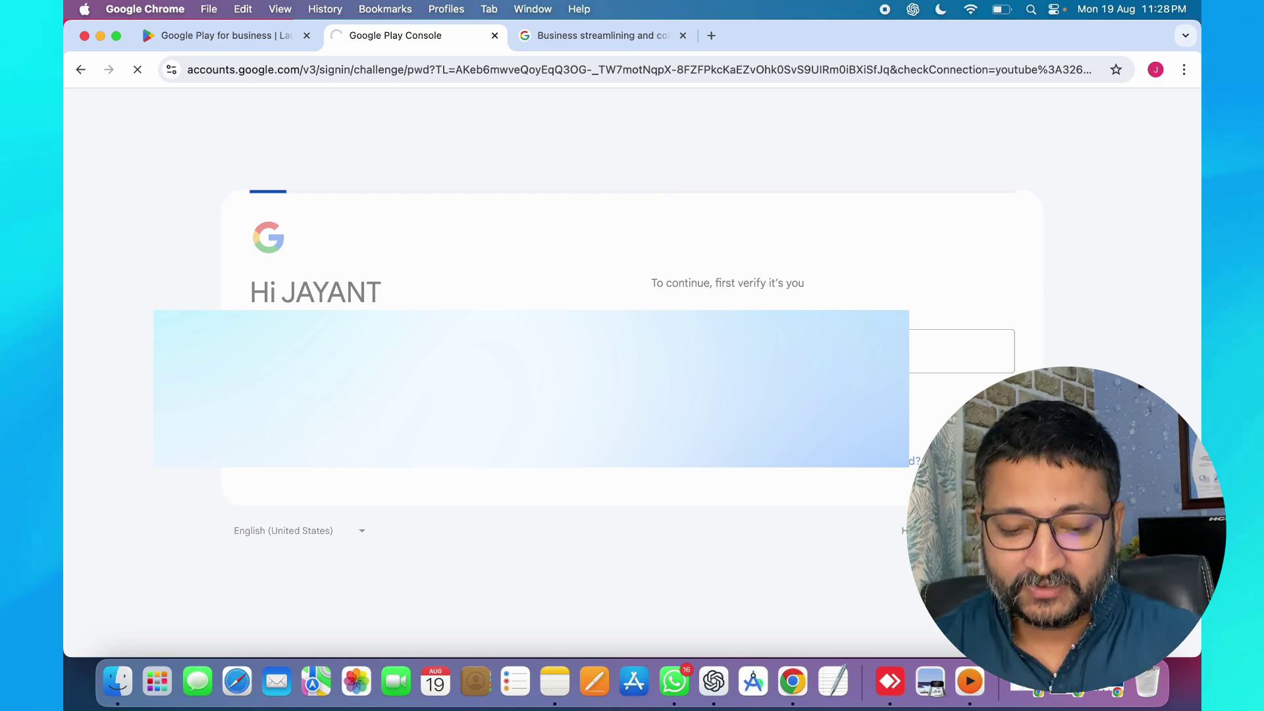
pyautogui.click(306, 36)
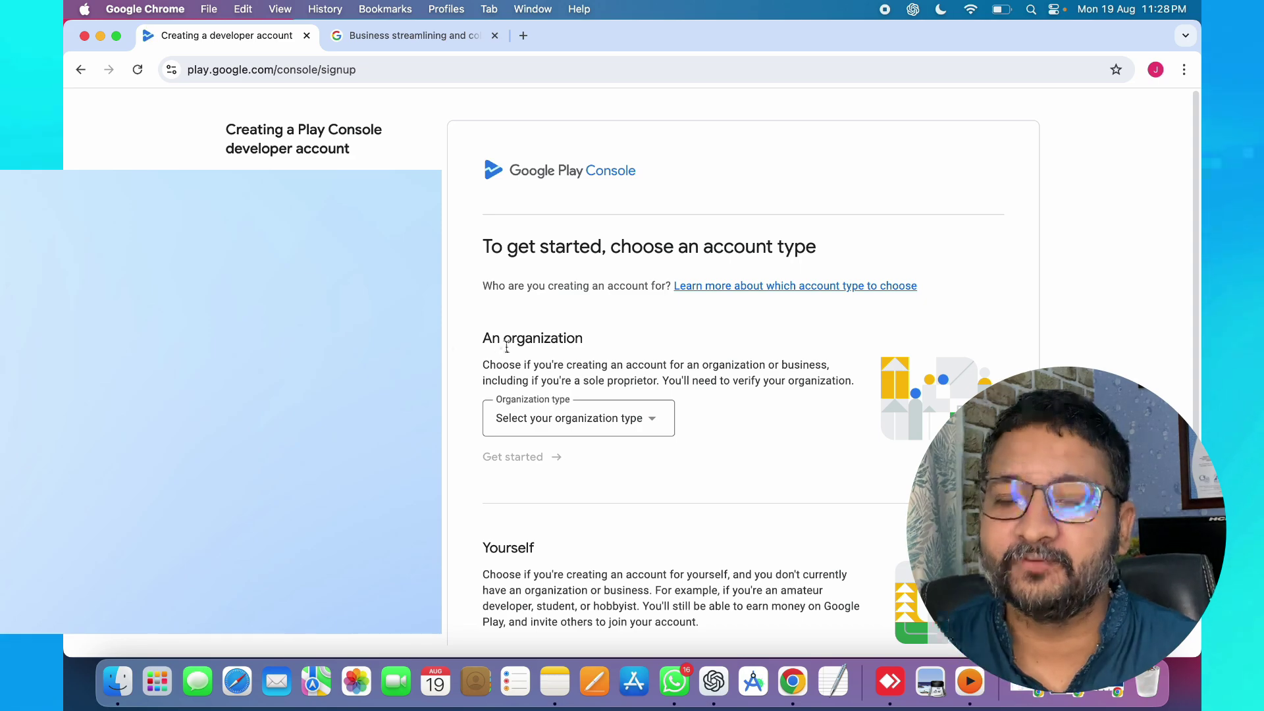
# - Choose 'A company or business' as the organization type and get started with an organization account
pyautogui.scroll(-4, 560, 330)
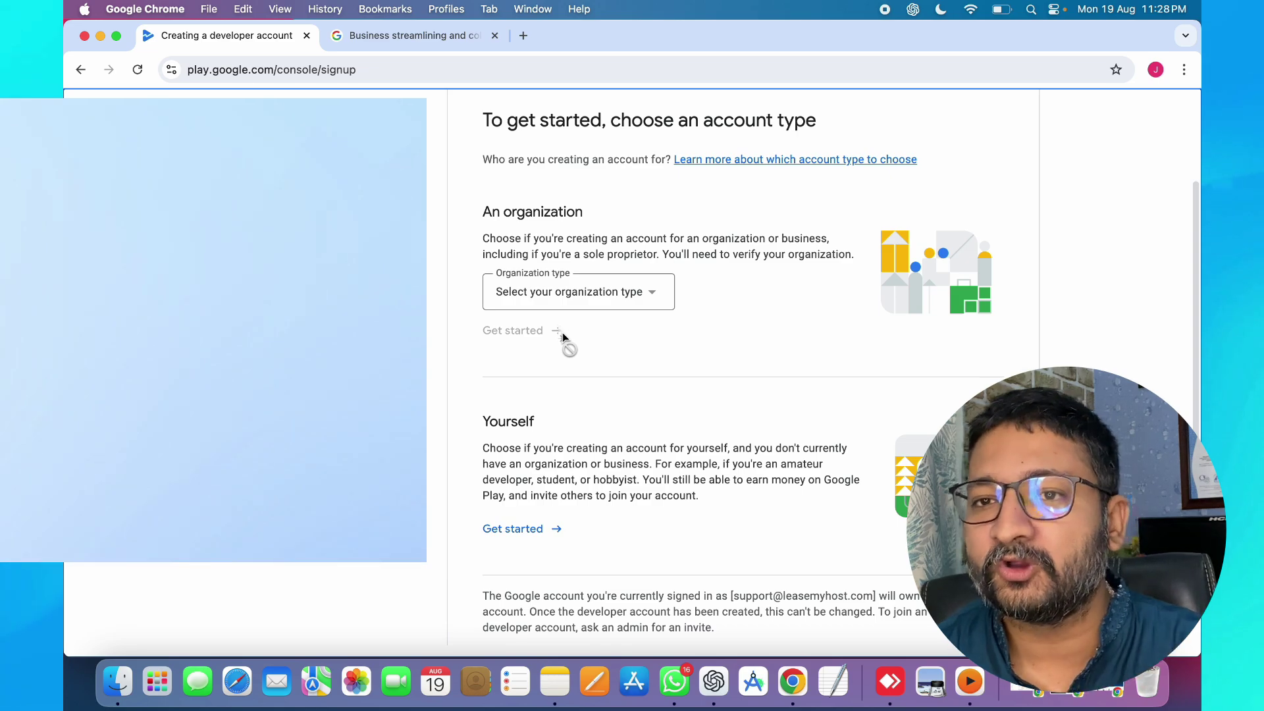
pyautogui.click(601, 295)
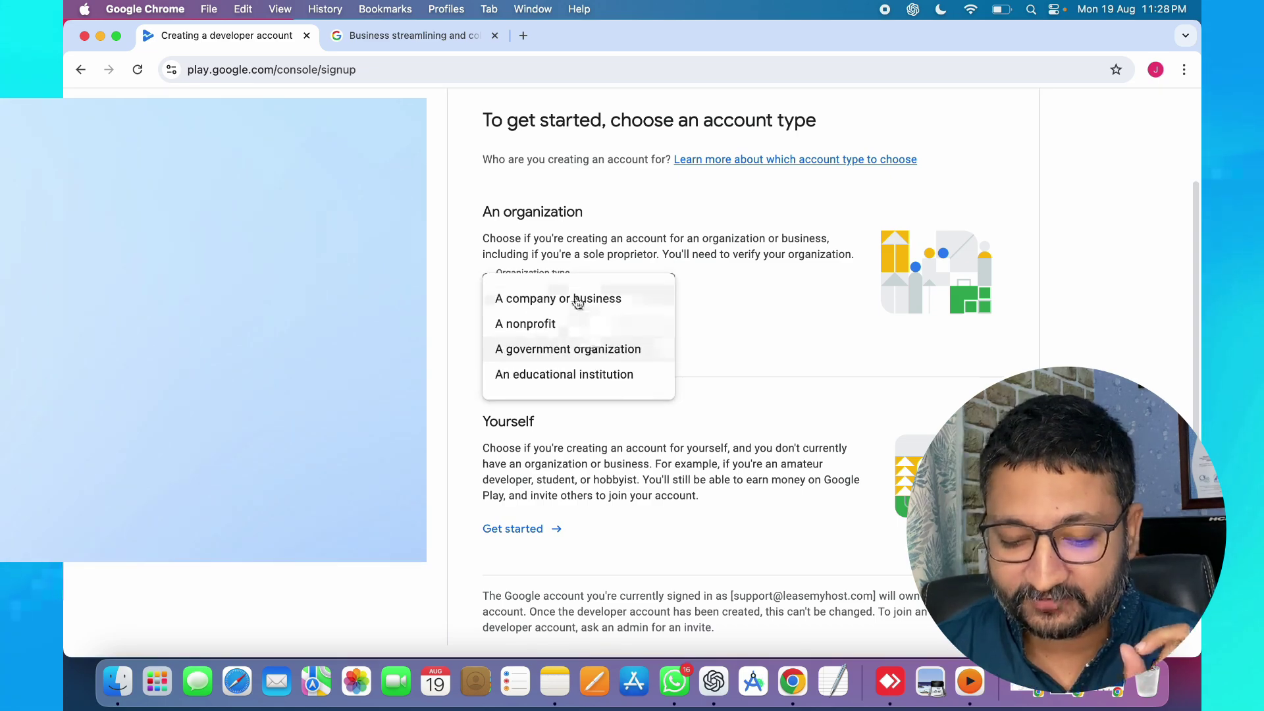
pyautogui.click(577, 300)
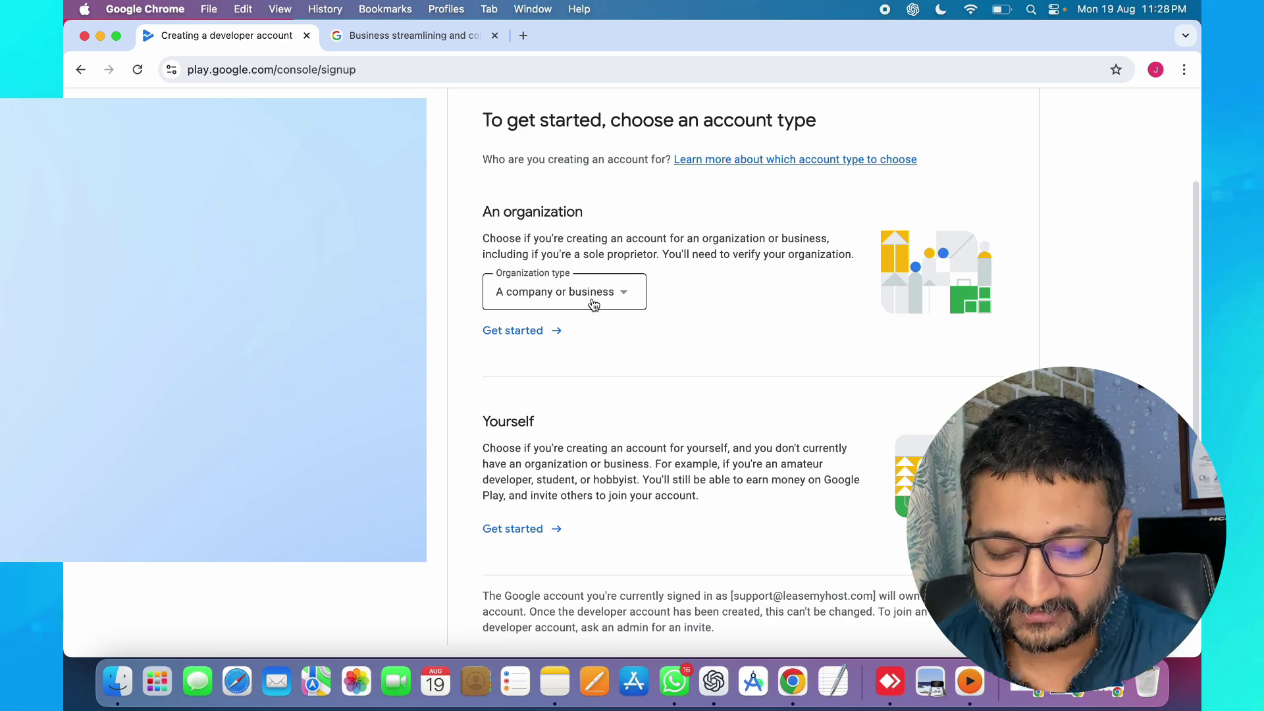
pyautogui.click(593, 304)
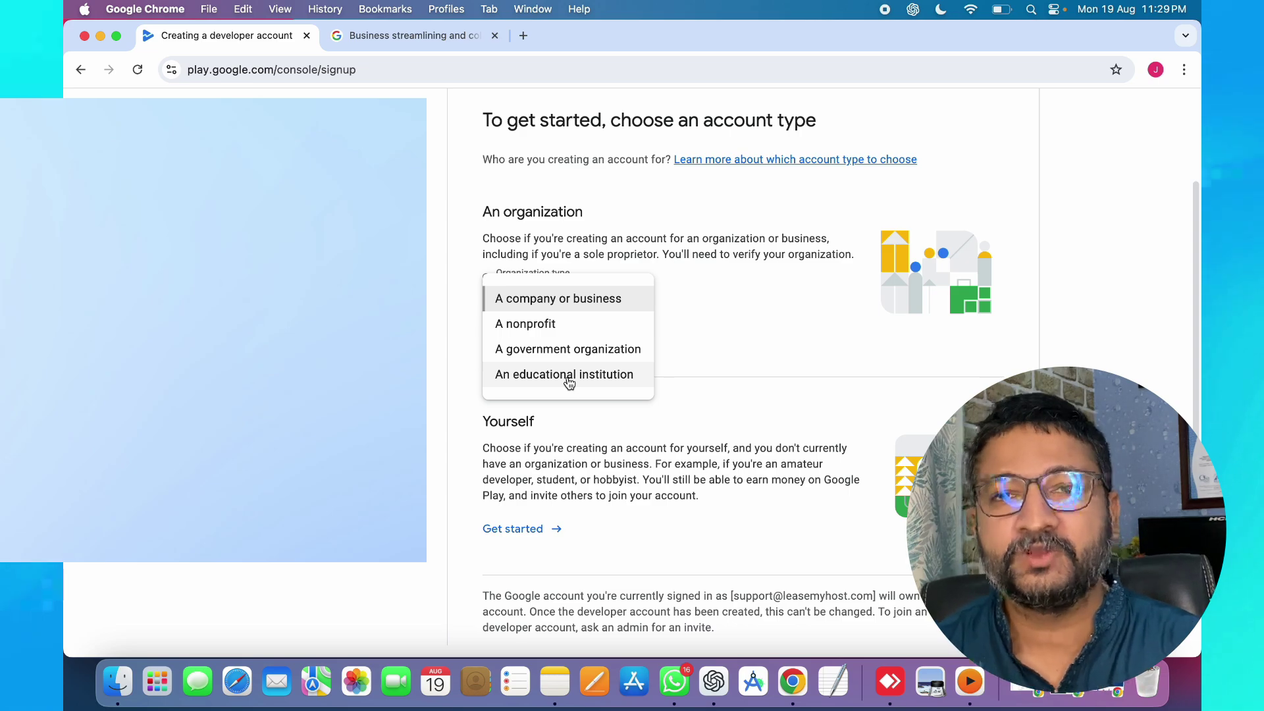
pyautogui.click(561, 300)
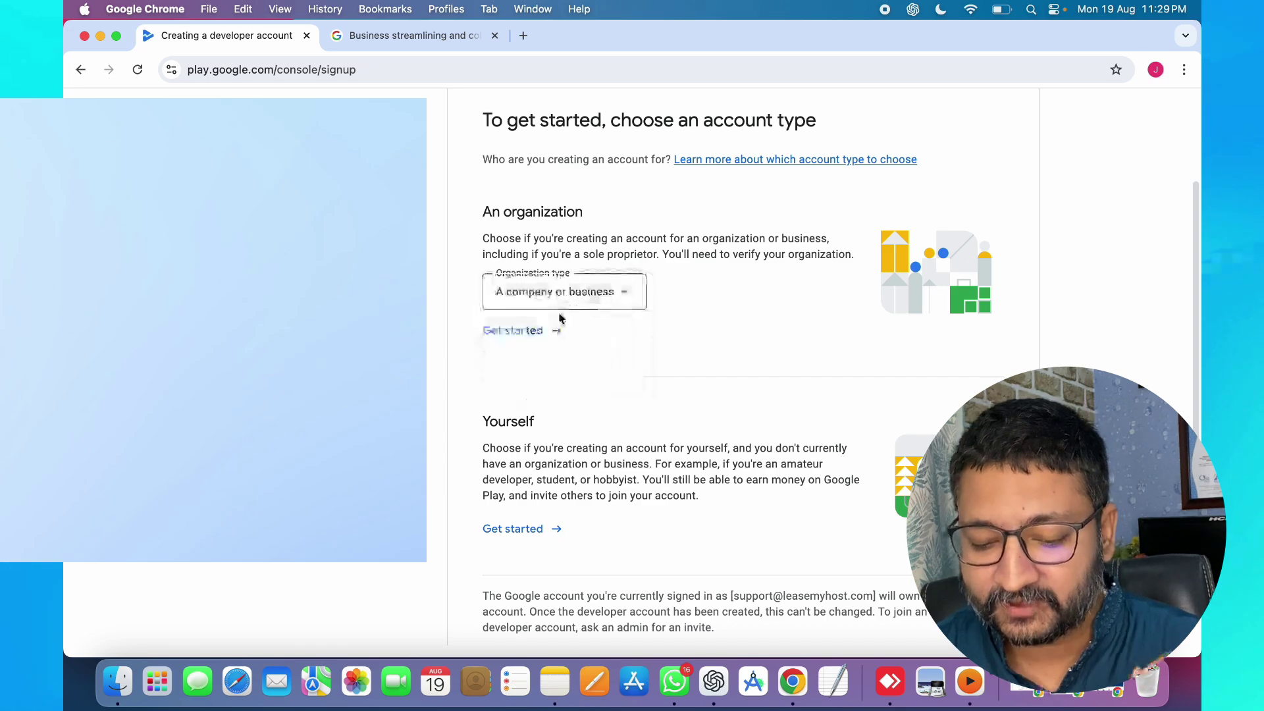
pyautogui.click(524, 332)
# - Review the organization requirements, highlighting the D-U-N-S term, then switch to the Google Workspace business page
pyautogui.scroll(-2, 611, 315)
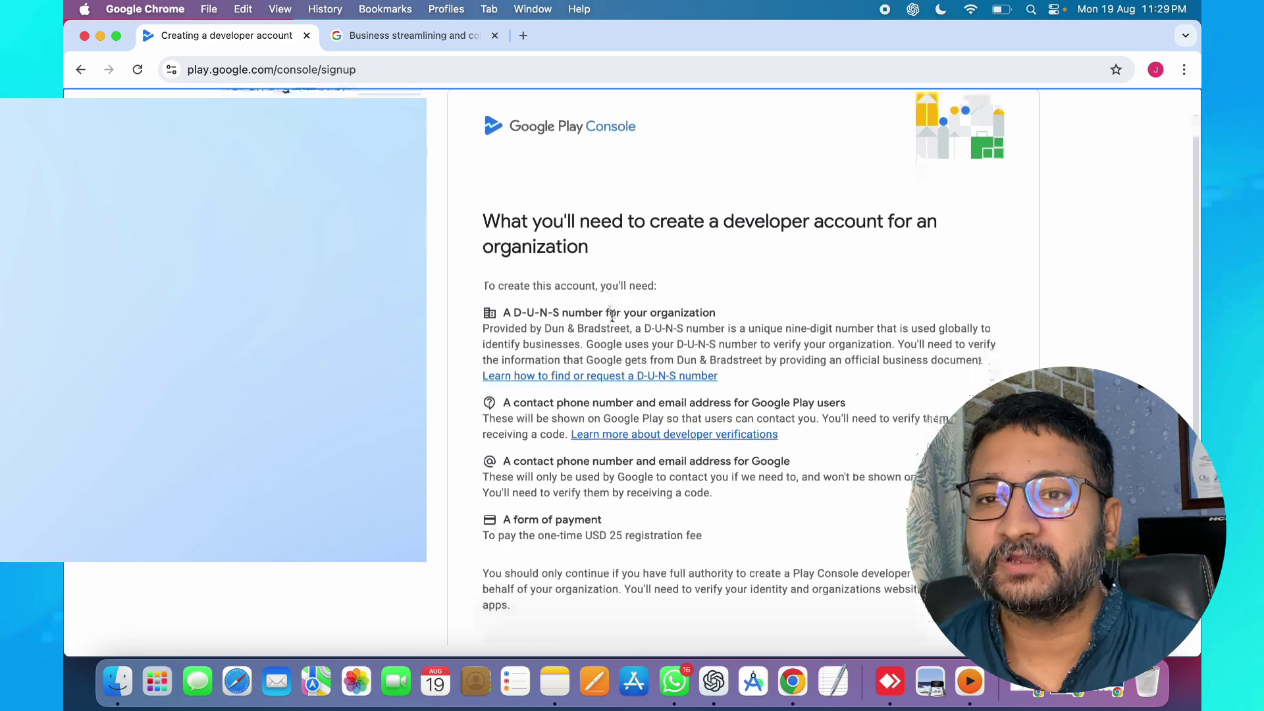
pyautogui.scroll(-2, 611, 315)
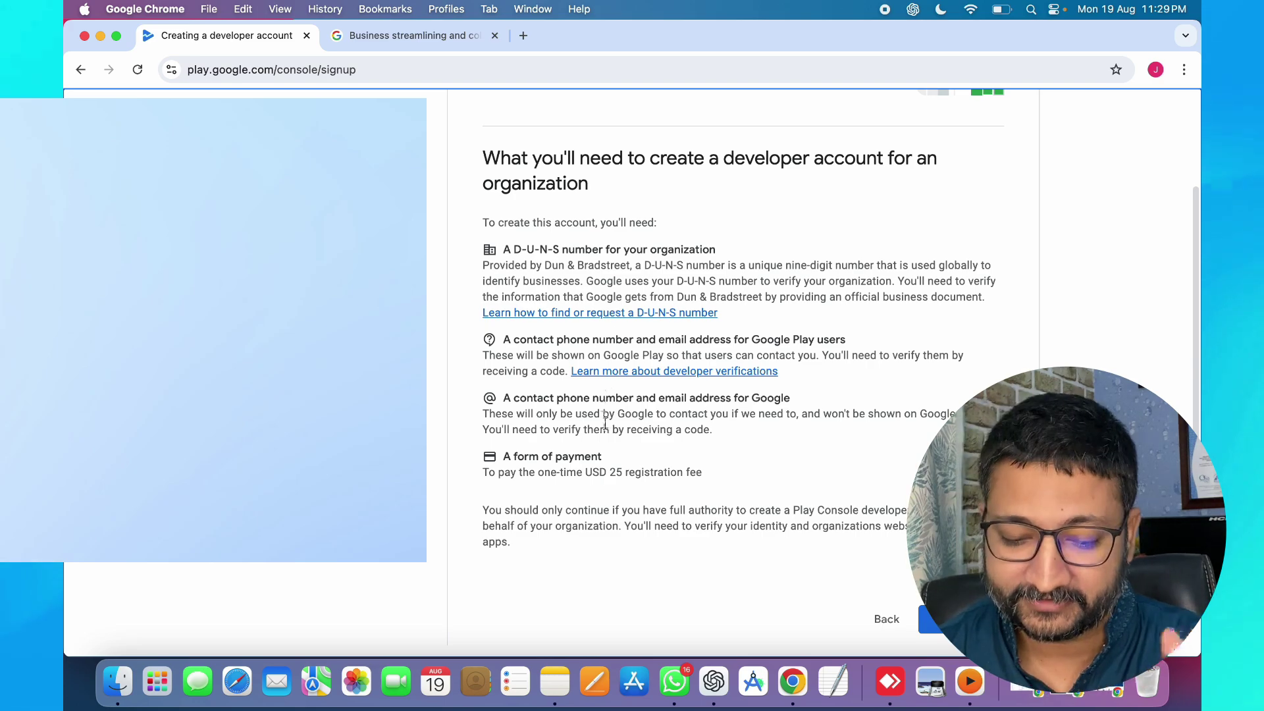
pyautogui.moveTo(513, 250); pyautogui.dragTo(560, 250)
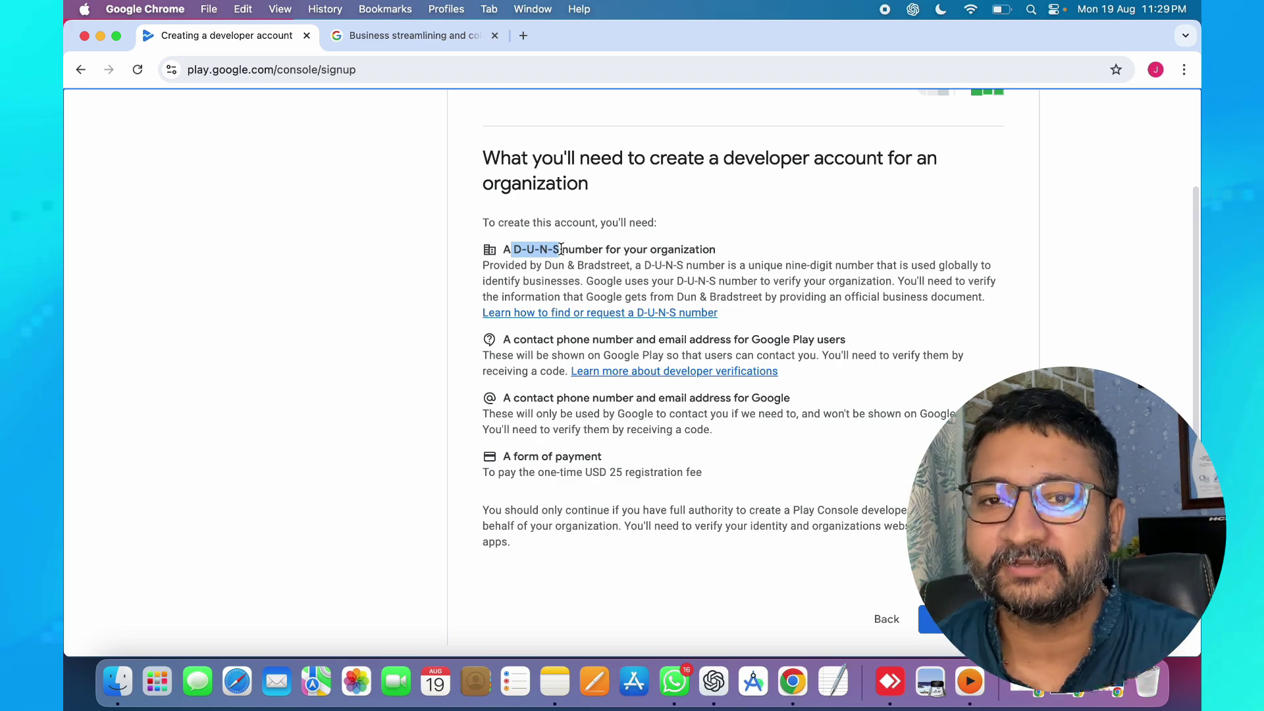
pyautogui.click(740, 473)
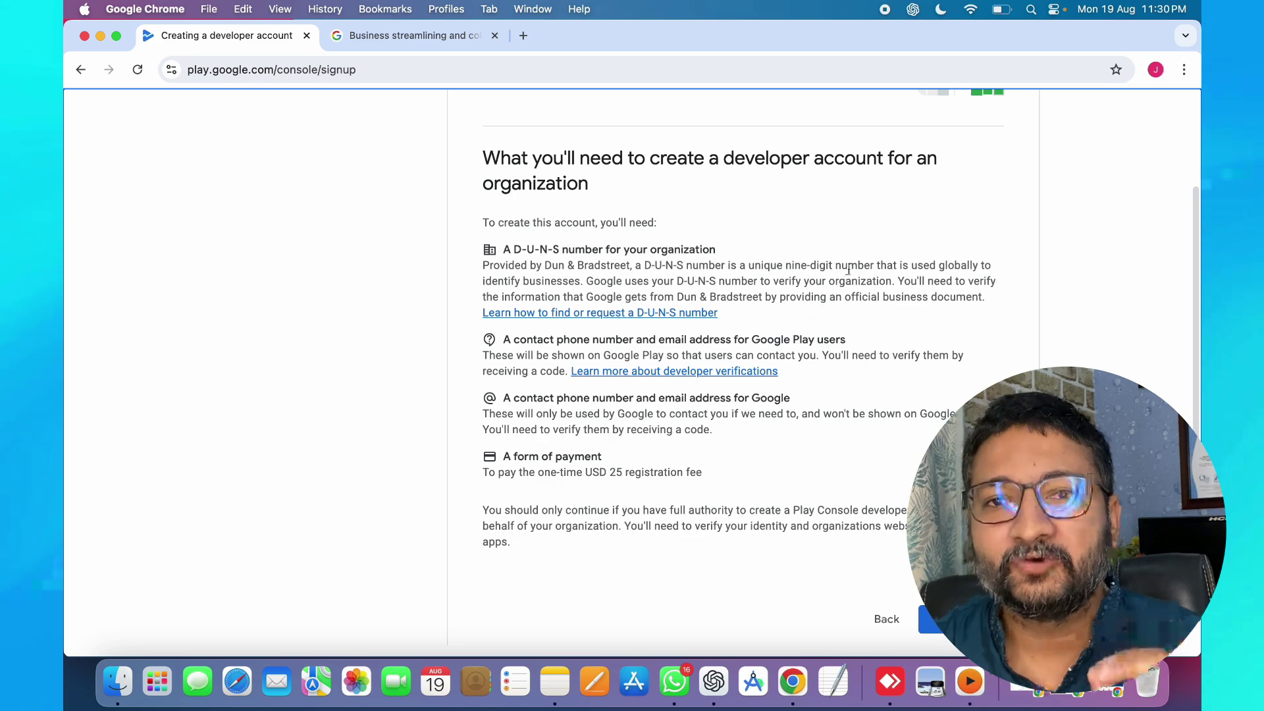
pyautogui.click(395, 37)
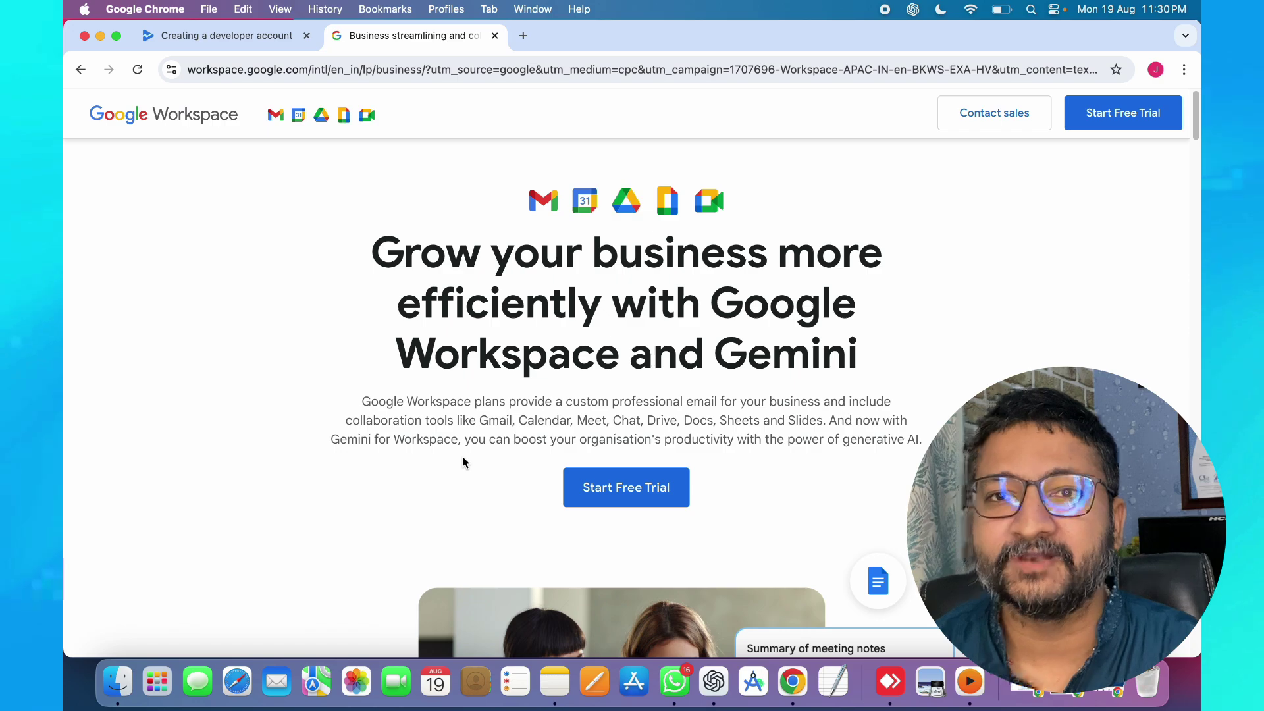
# - Return to the developer account signup and continue past What you'll need to the developer name step
pyautogui.click(265, 52)
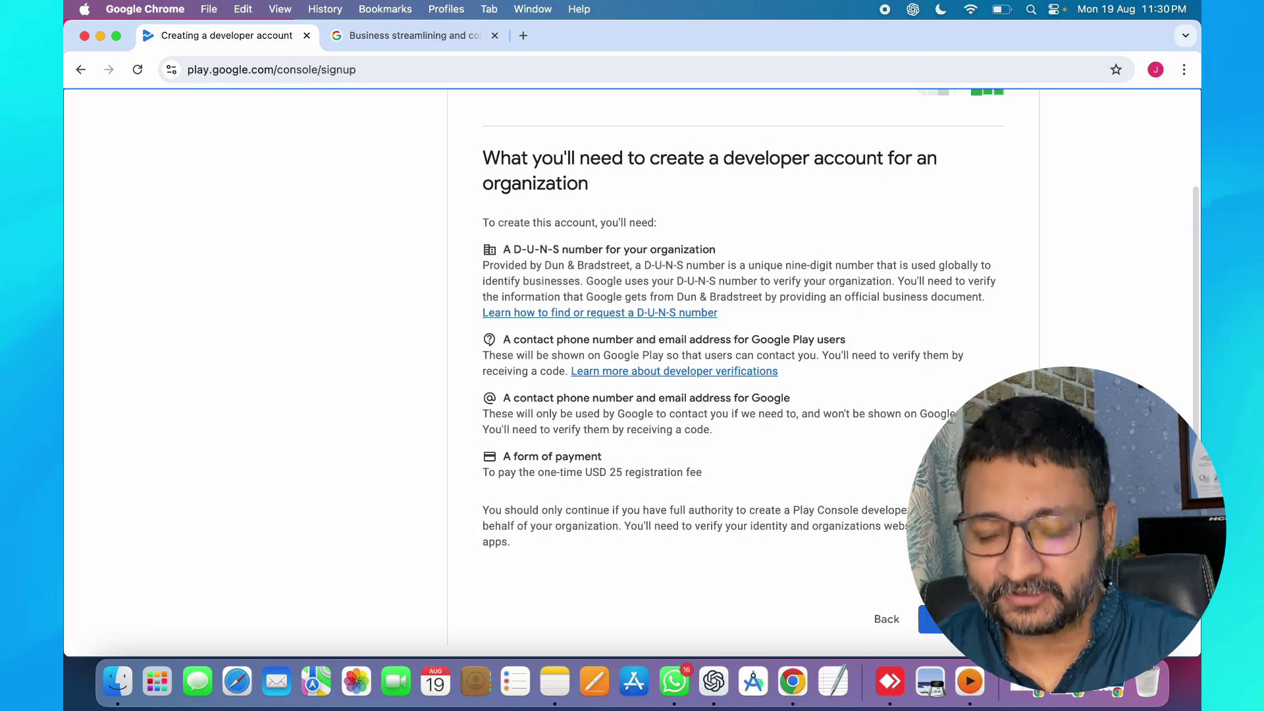
pyautogui.click(947, 619)
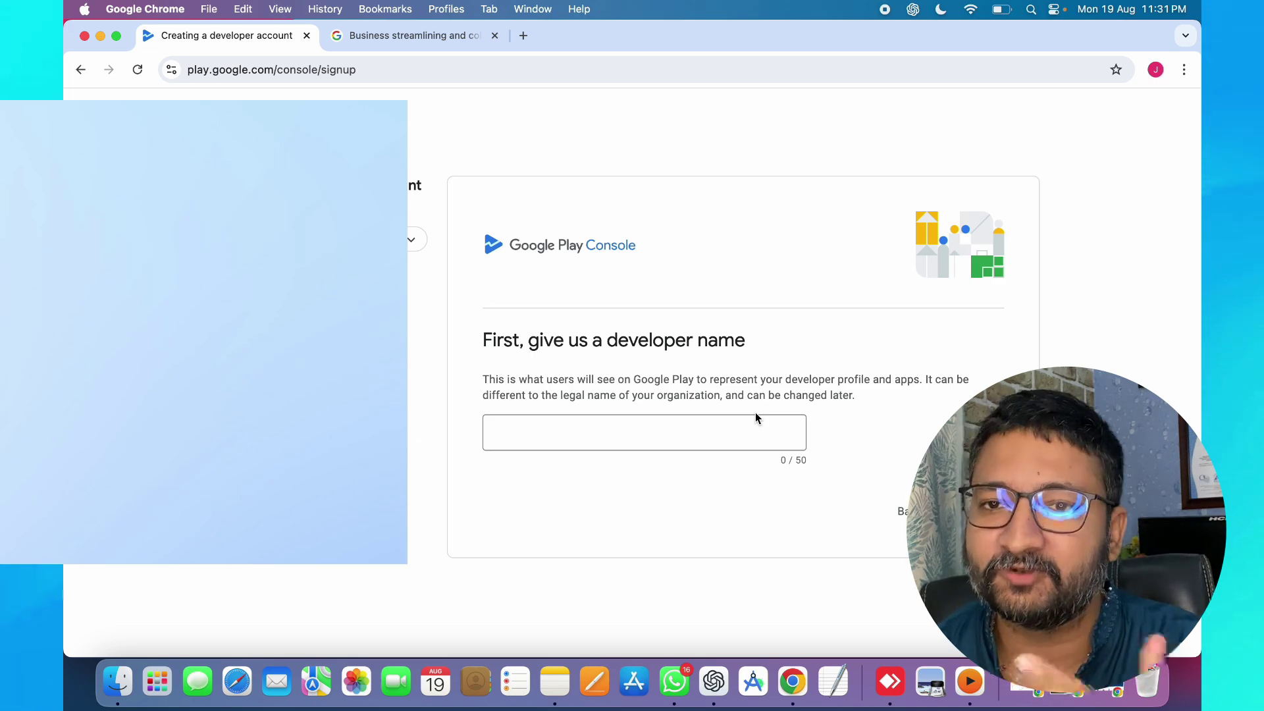
# - Enter 'Learning' as the developer name and advance to the Link a payments profile step
pyautogui.click(680, 432)
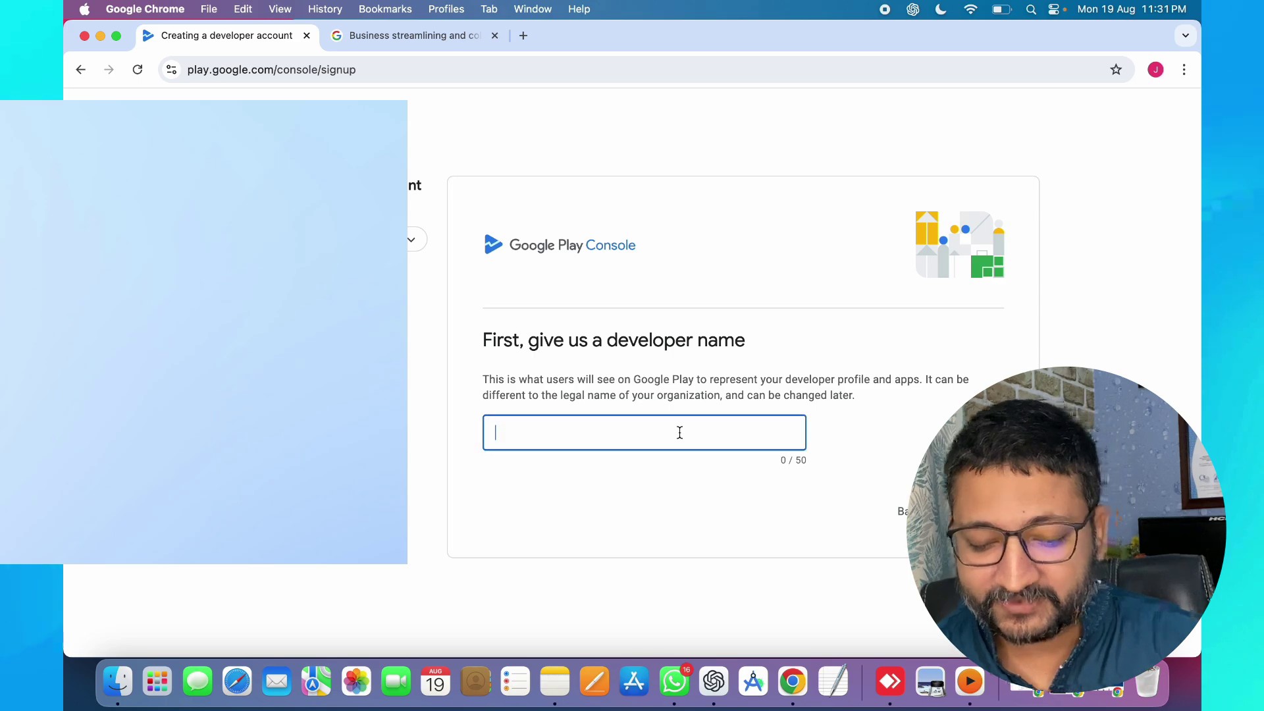
pyautogui.write('L')
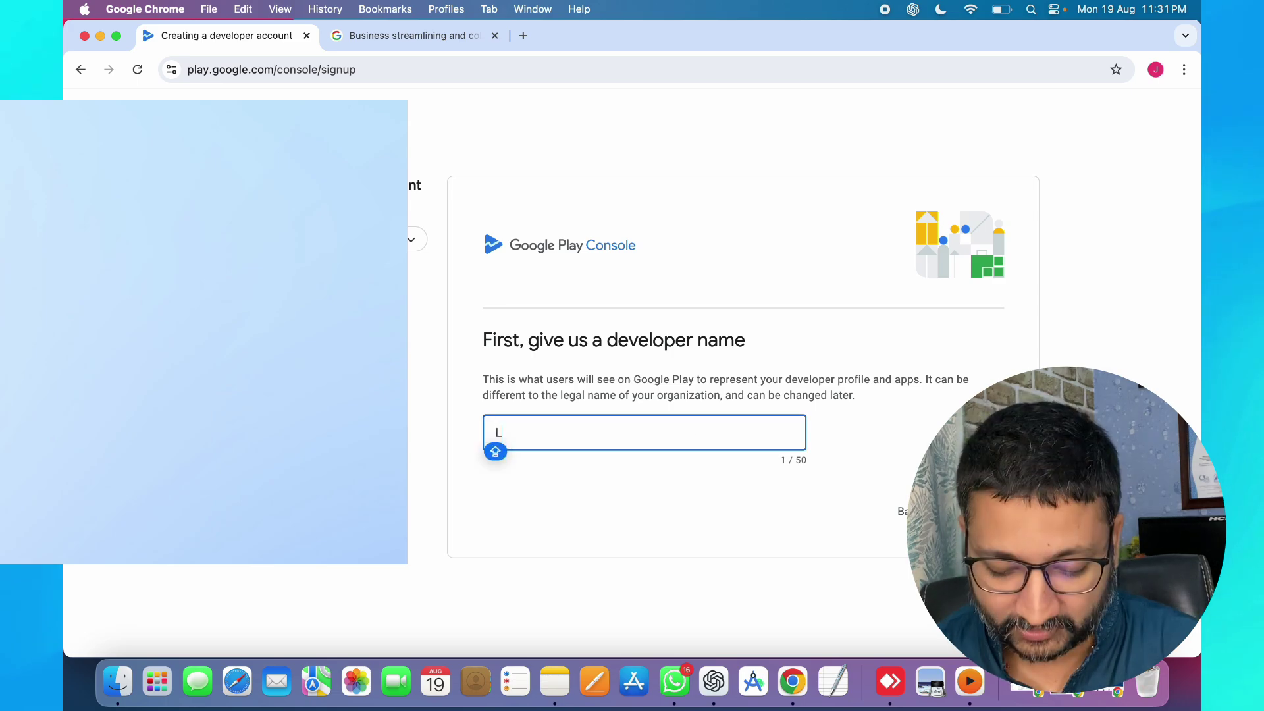
pyautogui.write('earning')
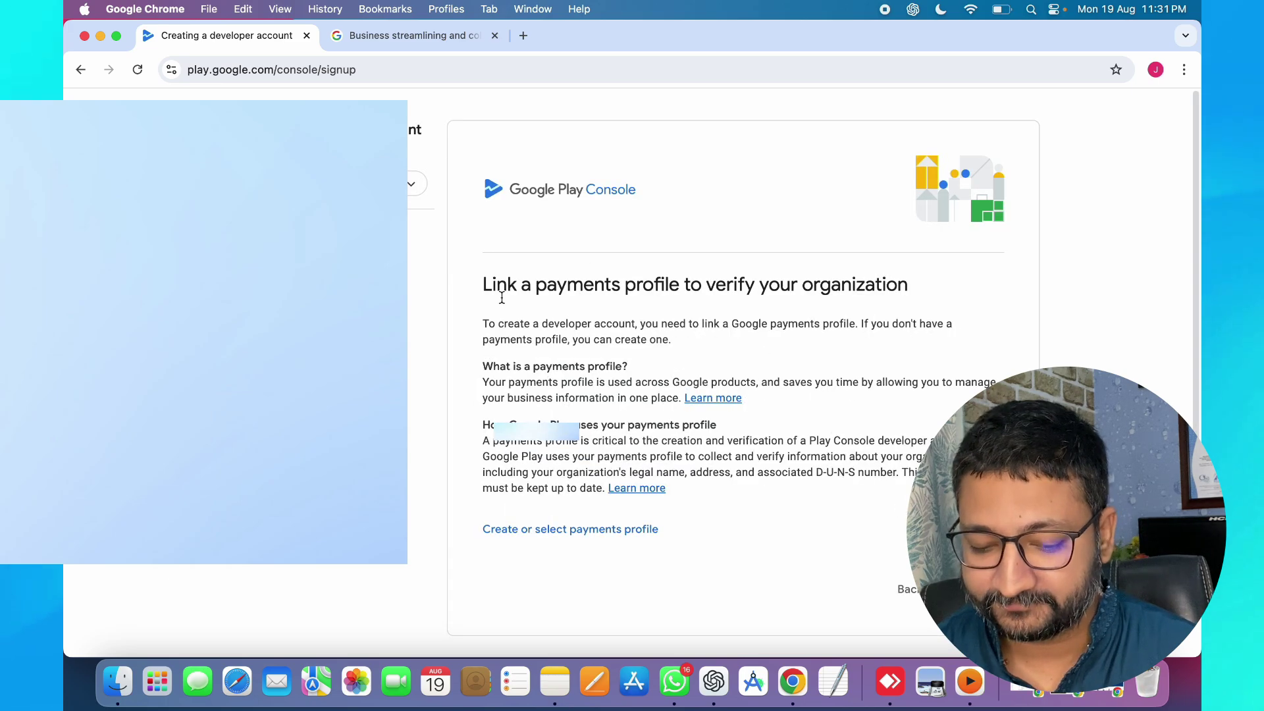
pyautogui.moveTo(483, 284); pyautogui.dragTo(909, 298)
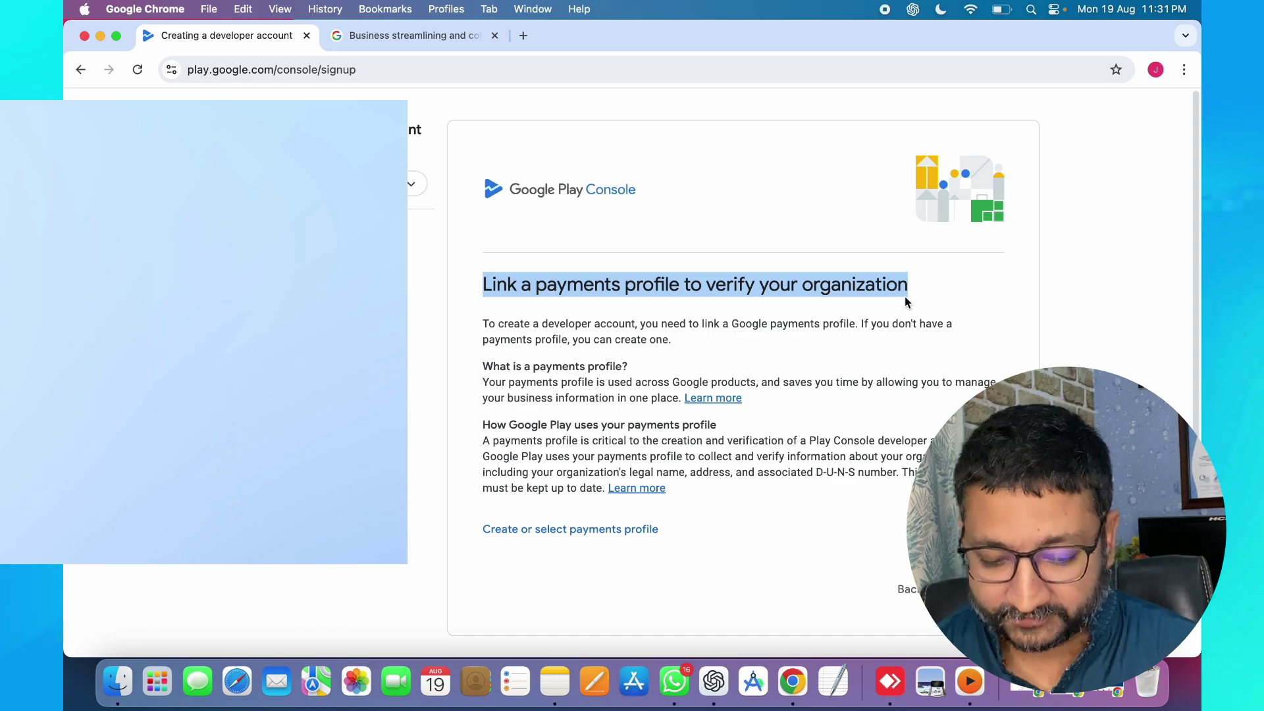
pyautogui.click(879, 407)
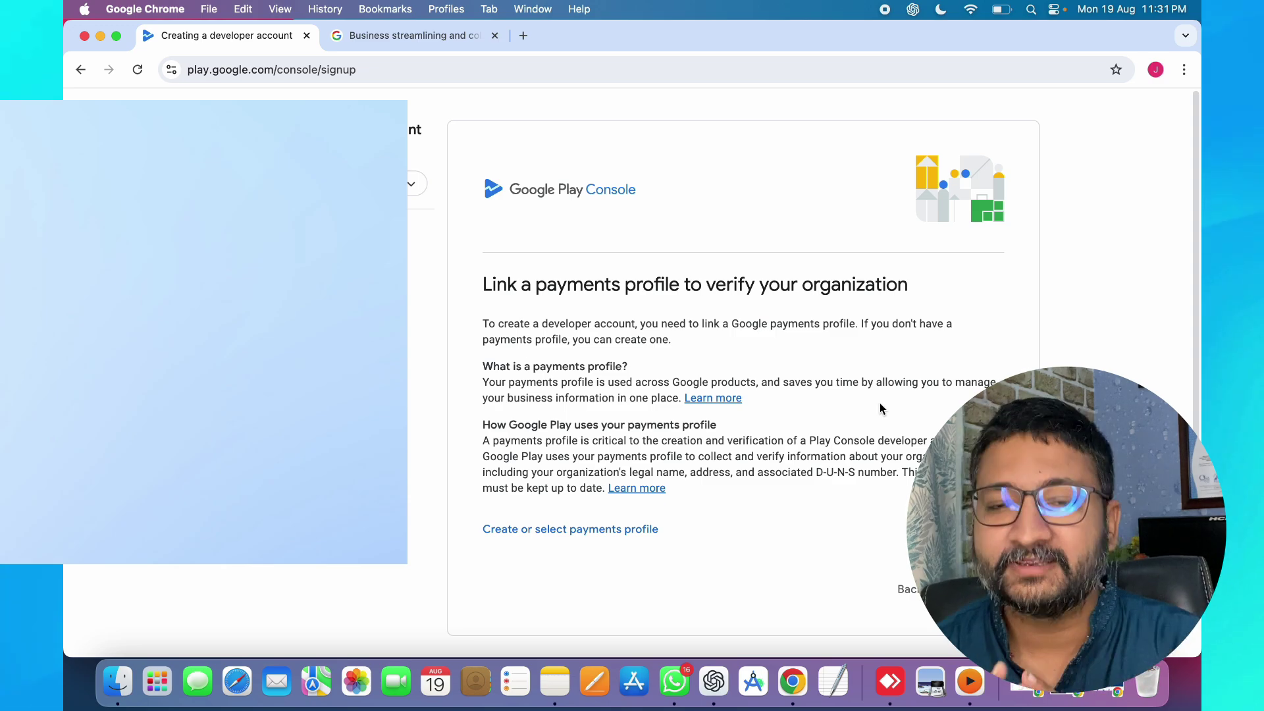
# - Create and link a payments profile, dismiss the confirmation, and continue to 'Your organization'
pyautogui.click(565, 542)
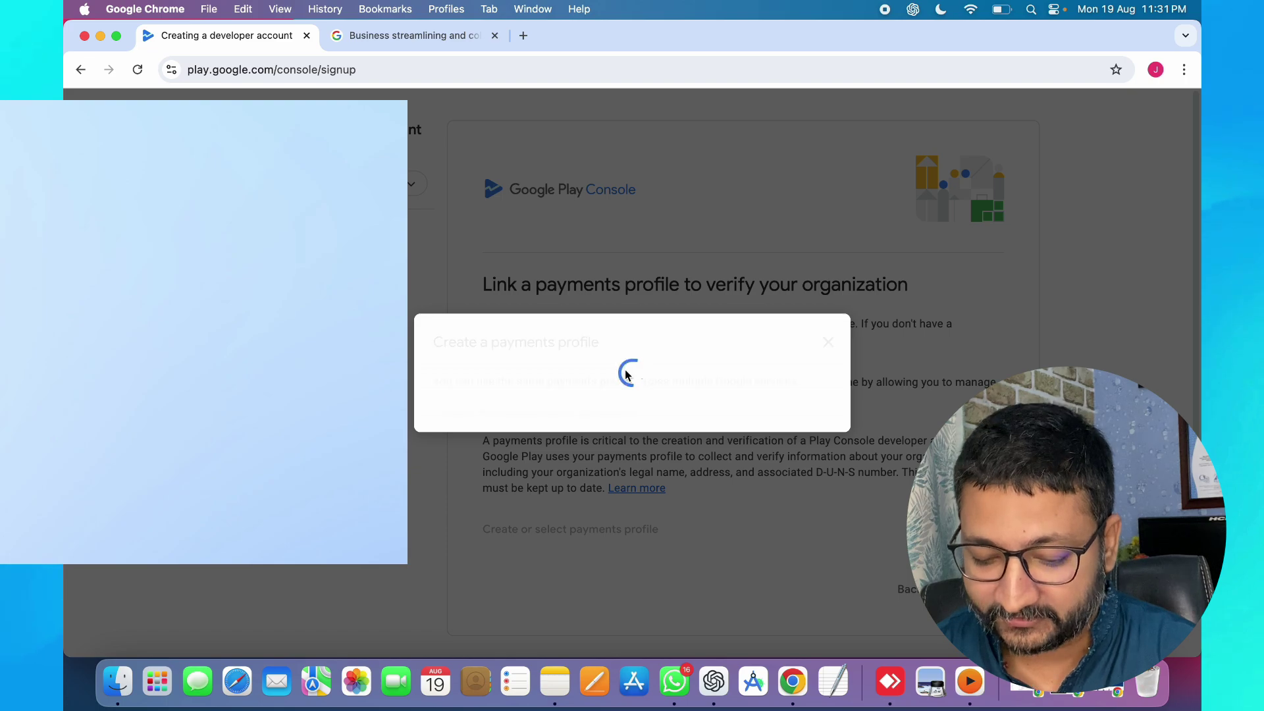
pyautogui.click(782, 464)
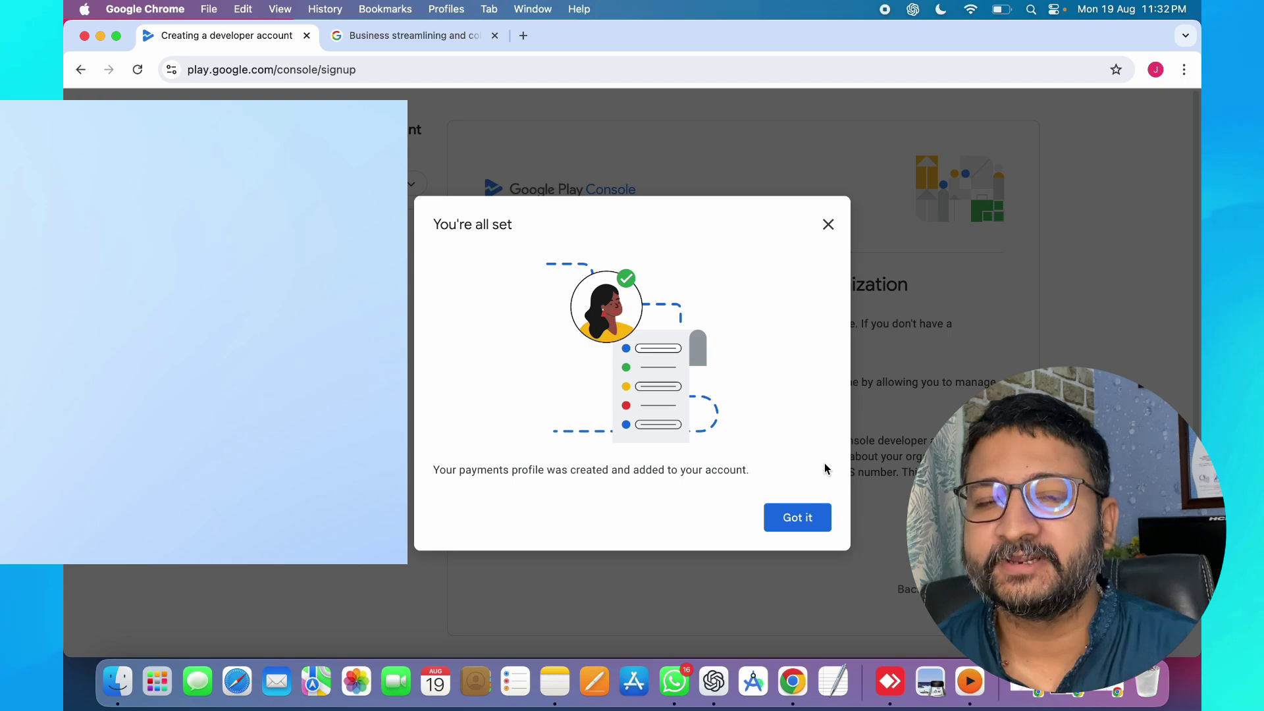
pyautogui.click(797, 518)
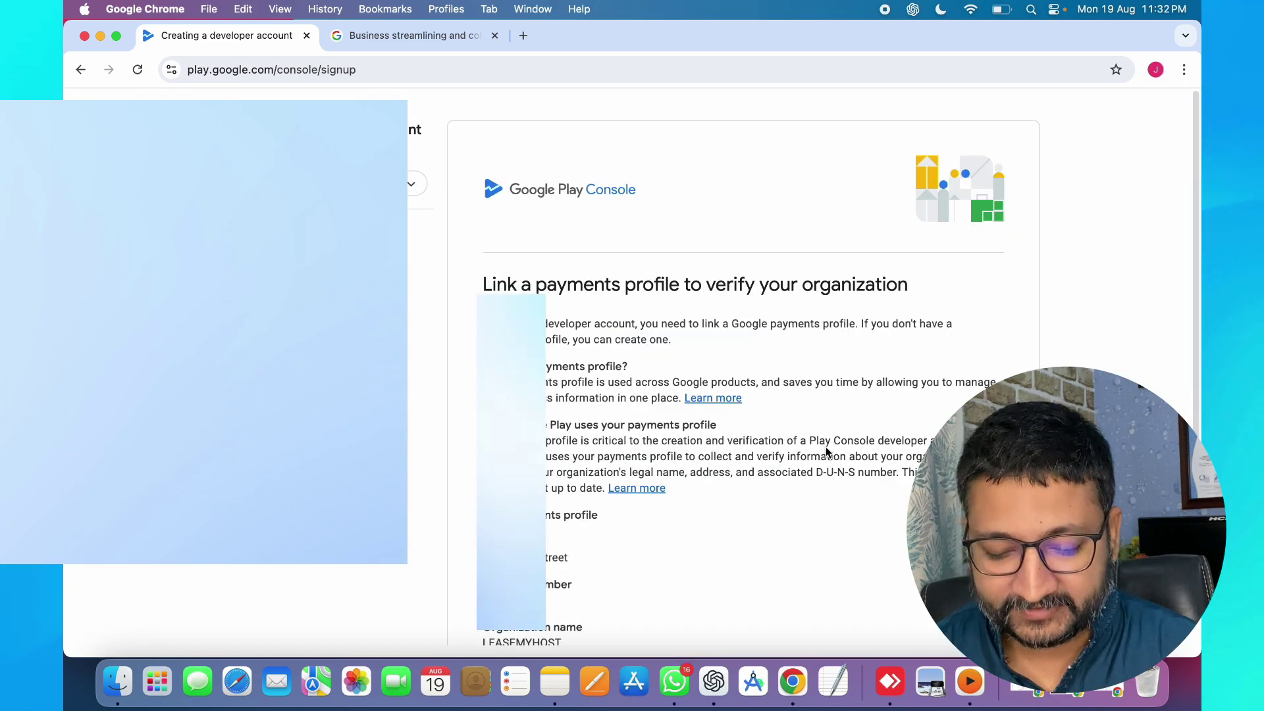
pyautogui.scroll(-5, 827, 452)
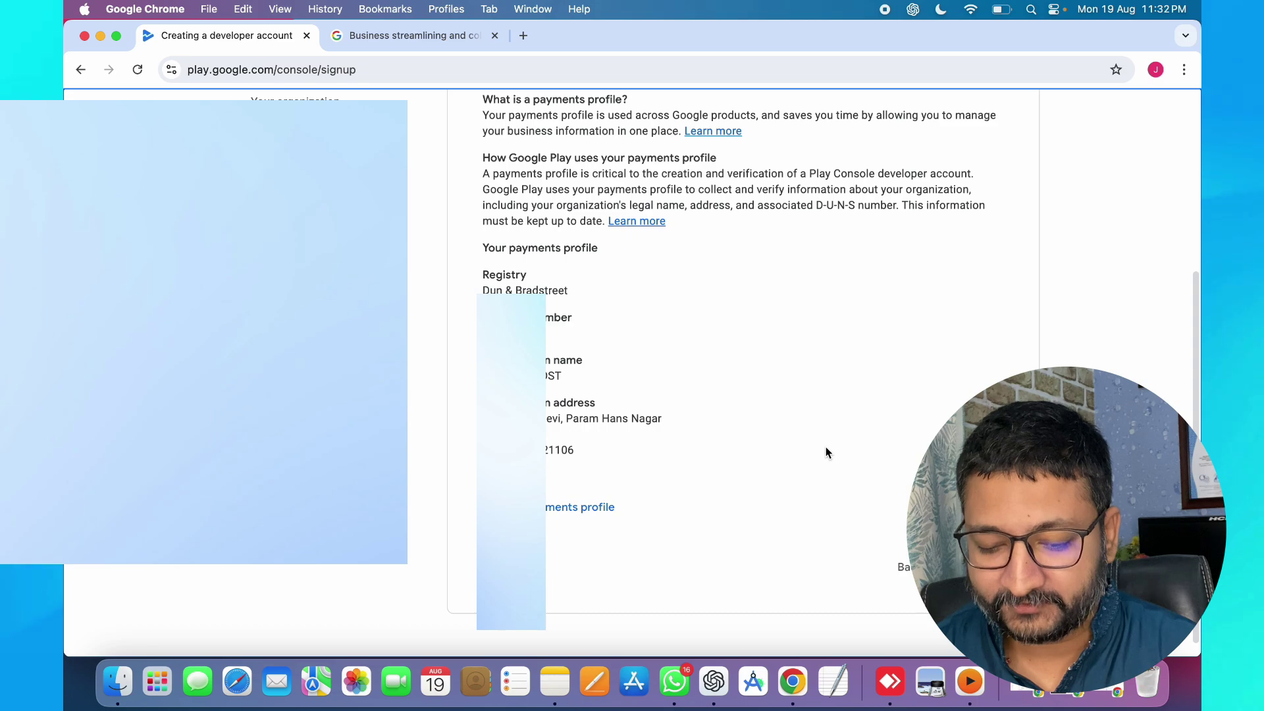
pyautogui.click(977, 567)
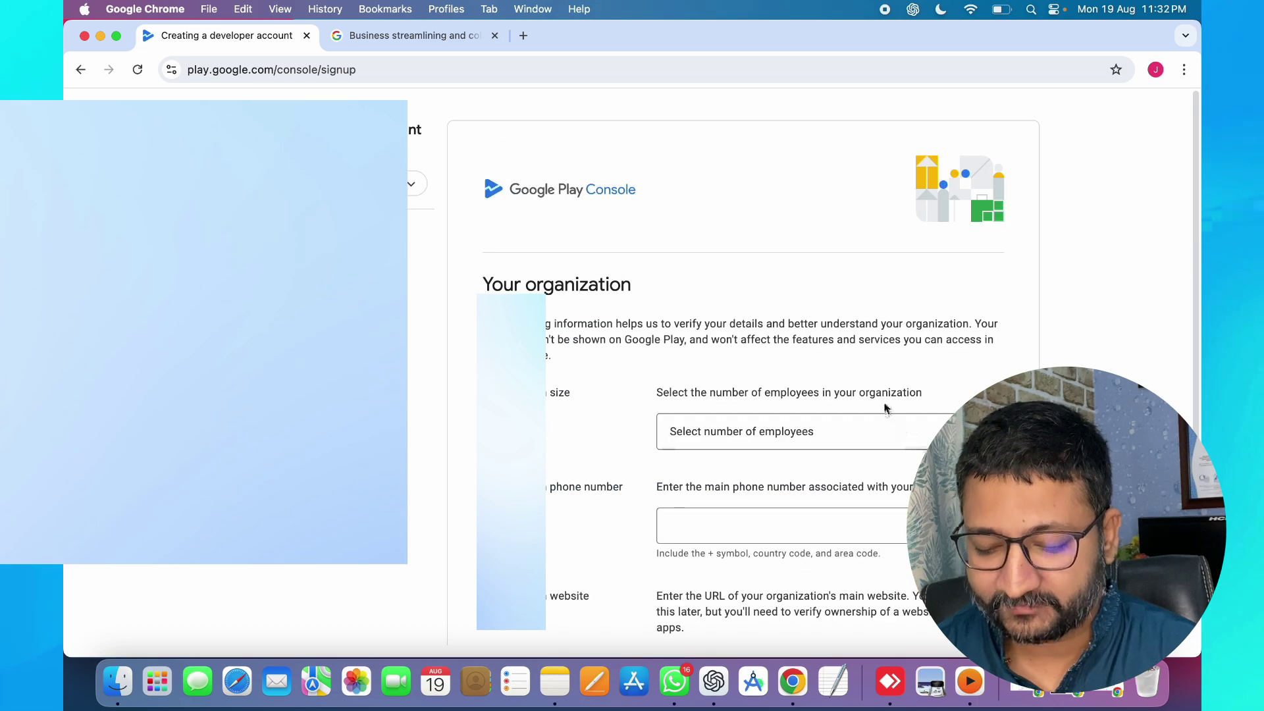
# - Set the organization size to 1 - 10 employees
pyautogui.scroll(-2, 890, 385)
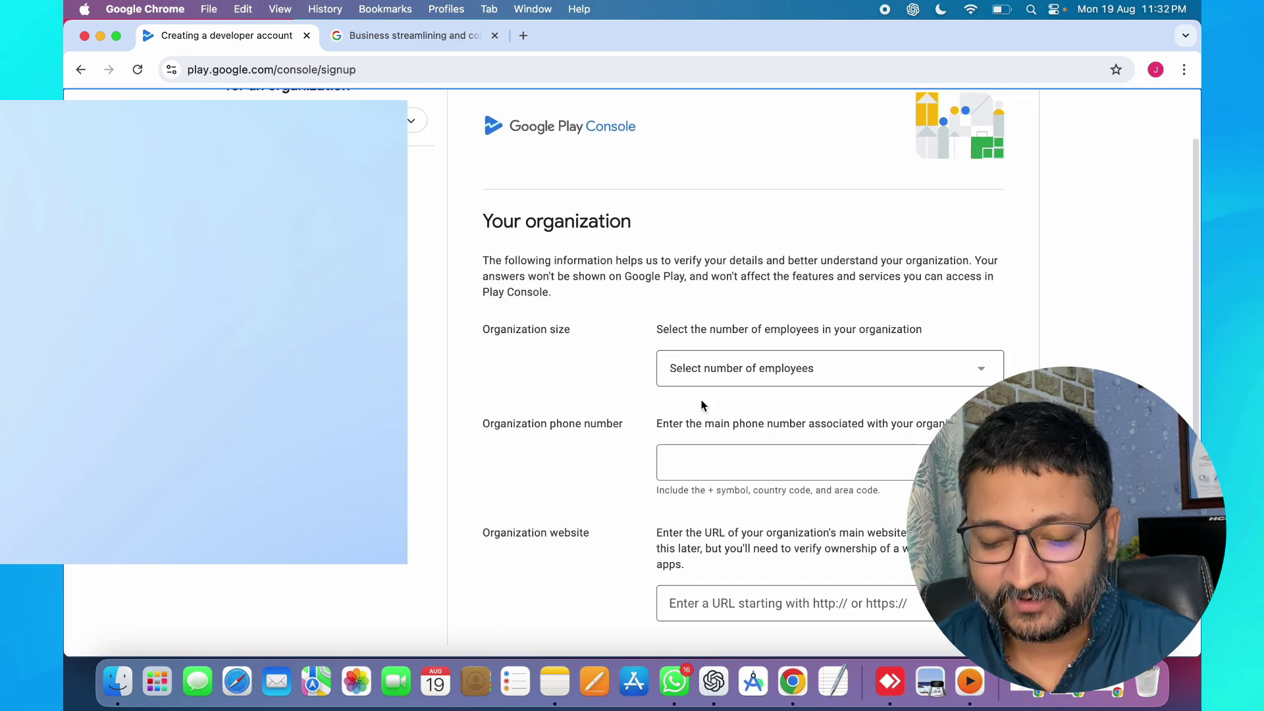
pyautogui.scroll(-1, 710, 407)
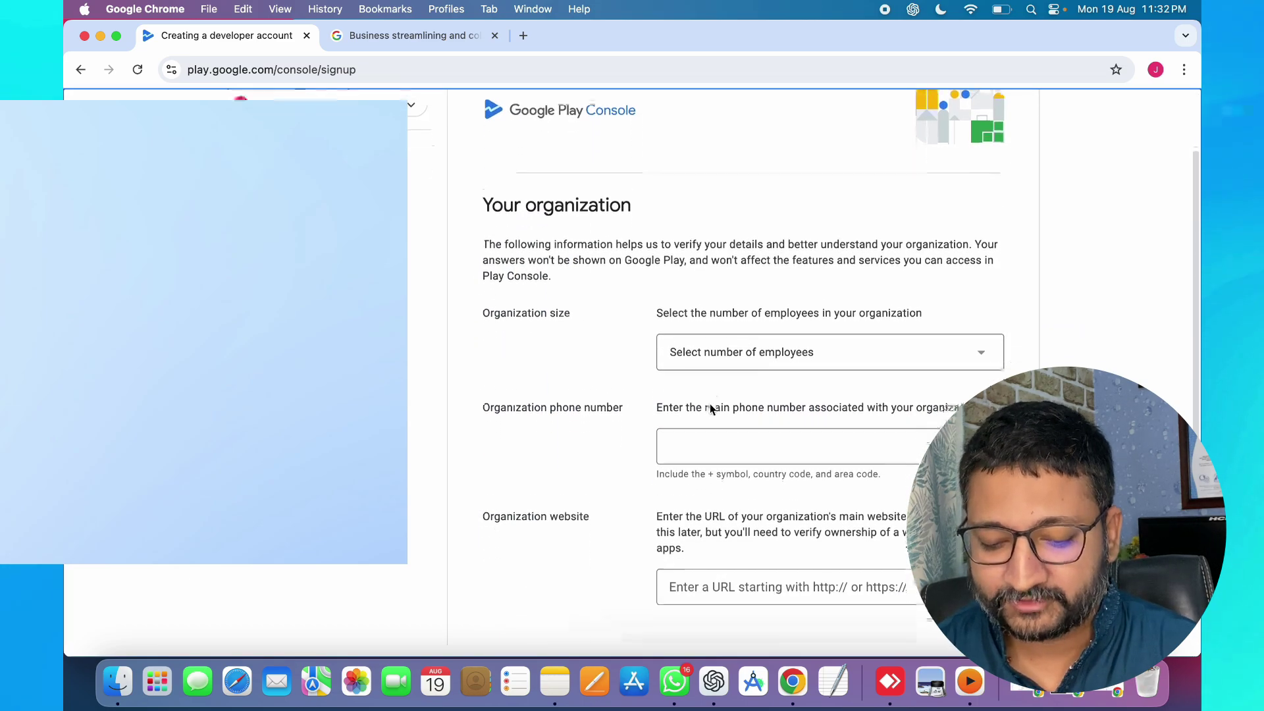
pyautogui.click(757, 335)
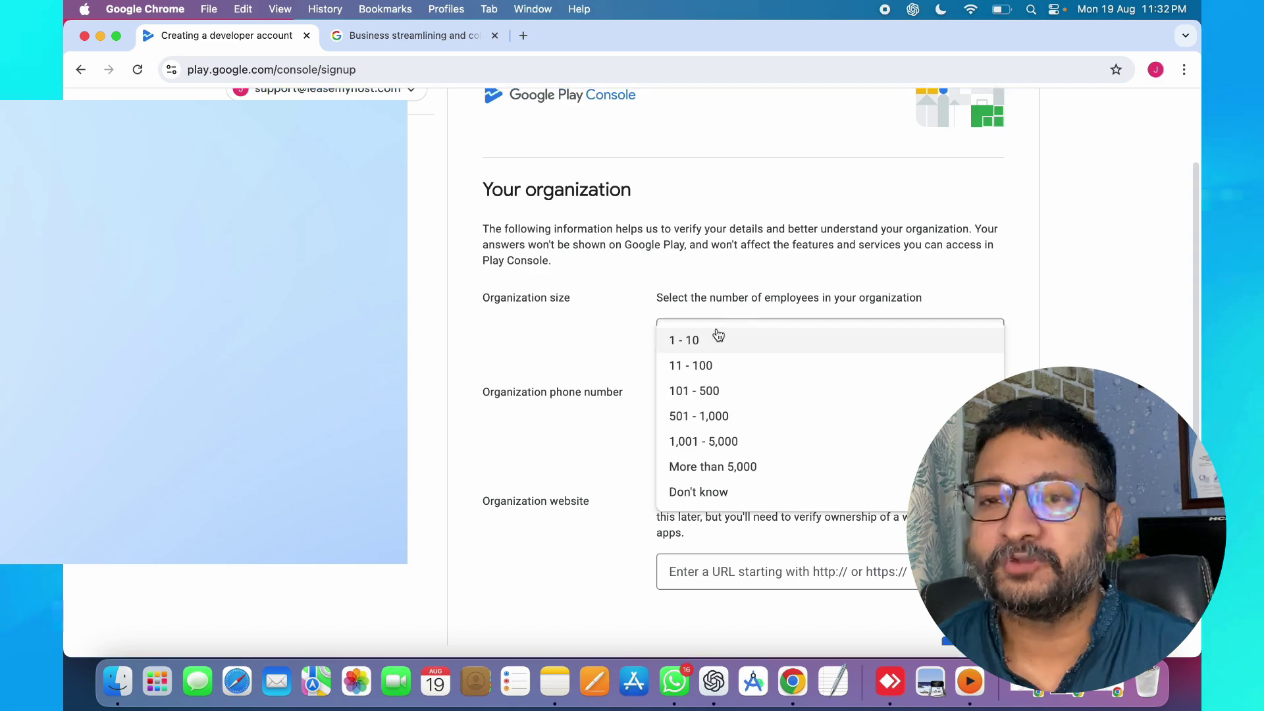
pyautogui.click(718, 337)
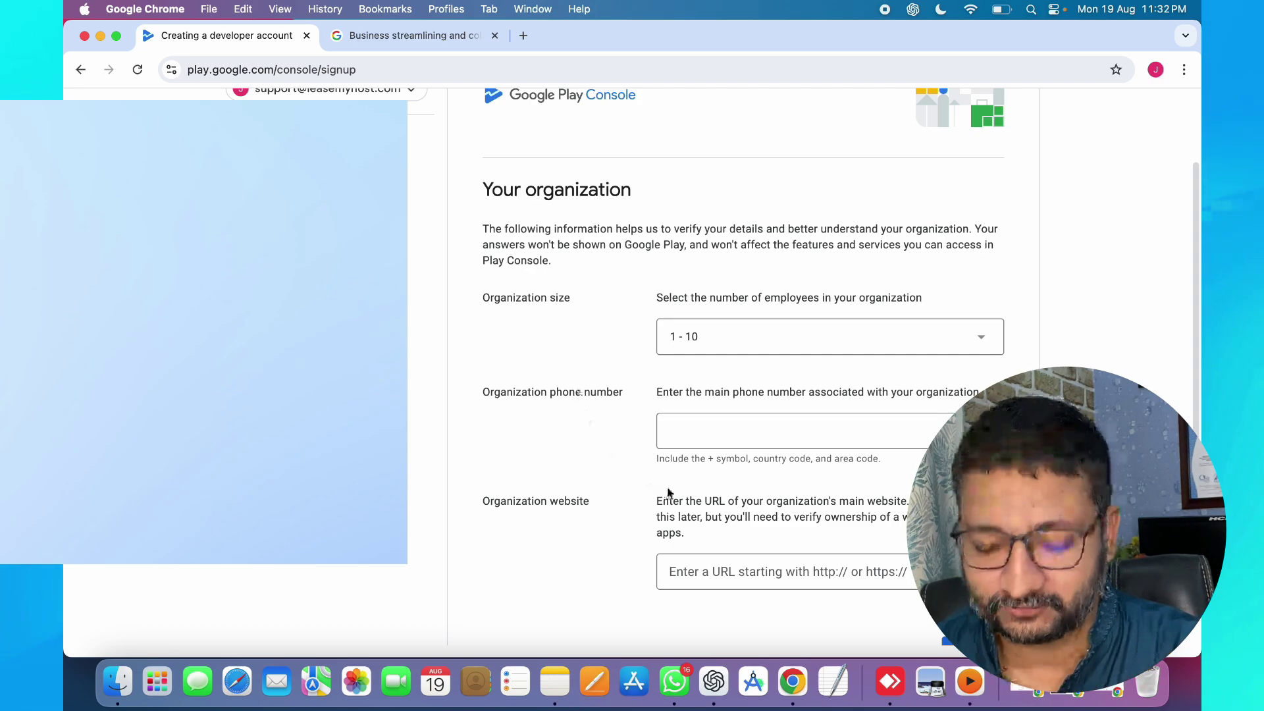
pyautogui.click(717, 429)
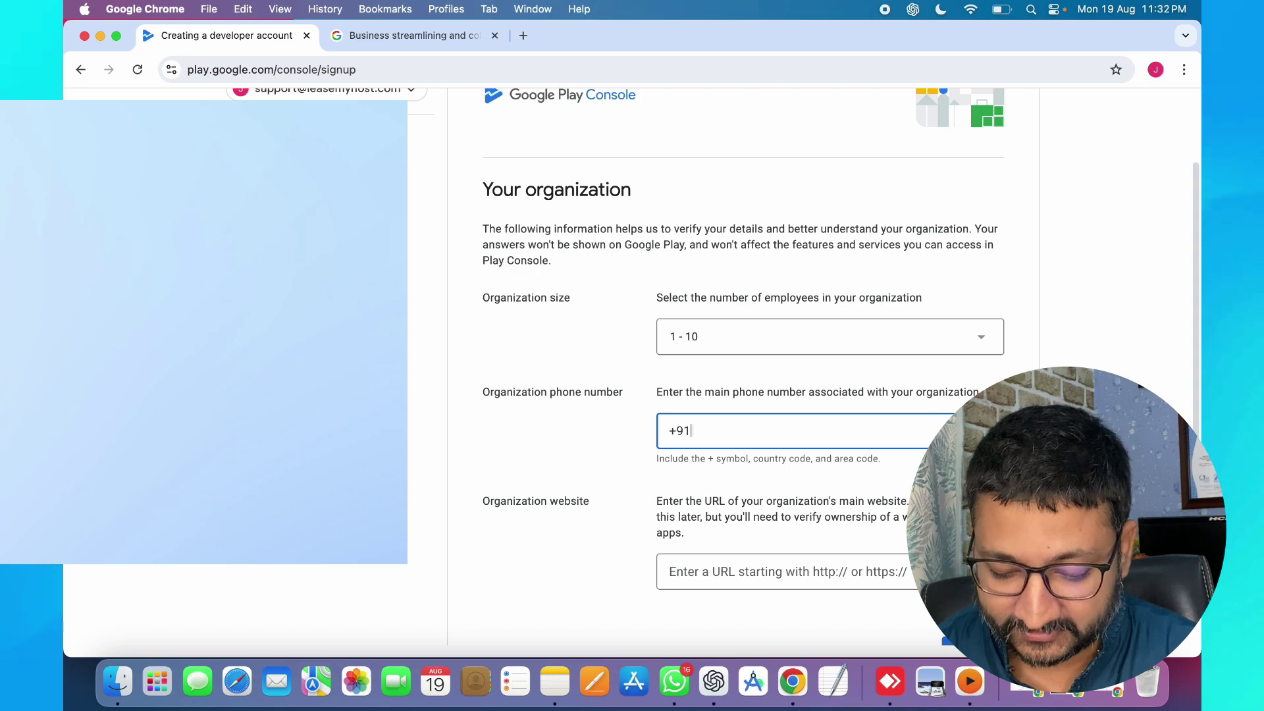
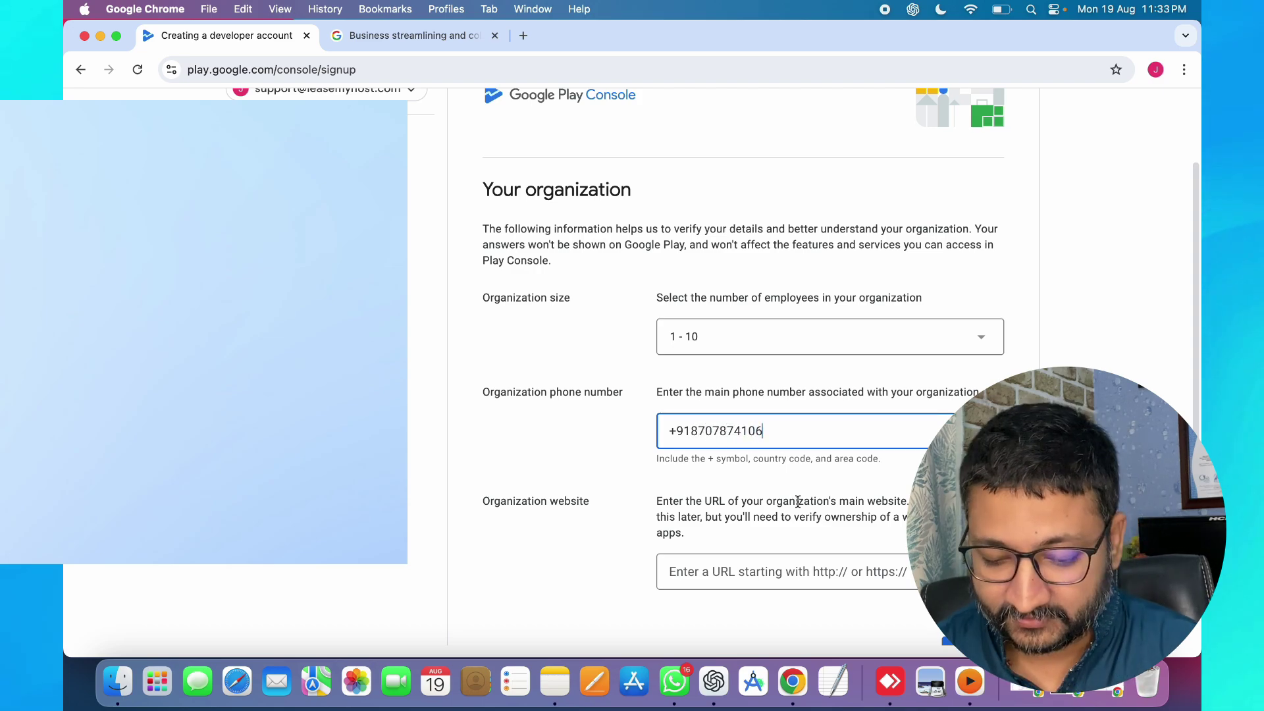
pyautogui.scroll(-3, 797, 500)
pyautogui.click(752, 481)
pyautogui.write('http')
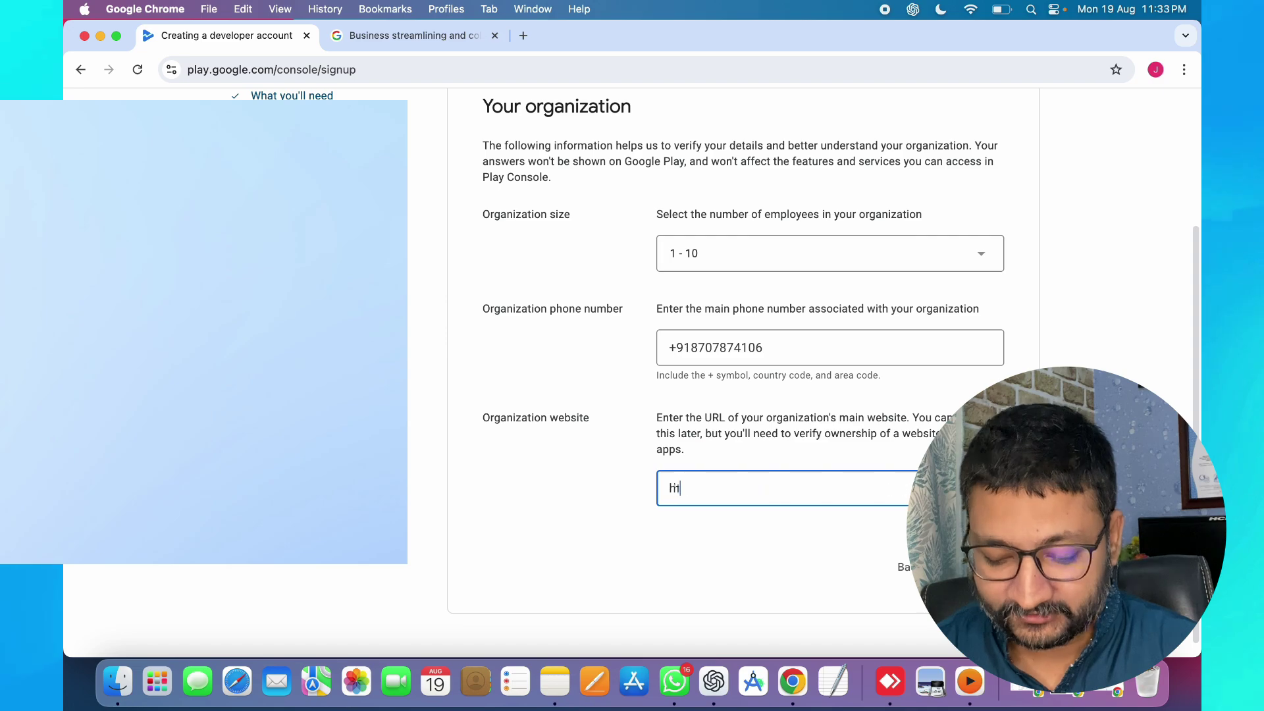
pyautogui.write('s://')
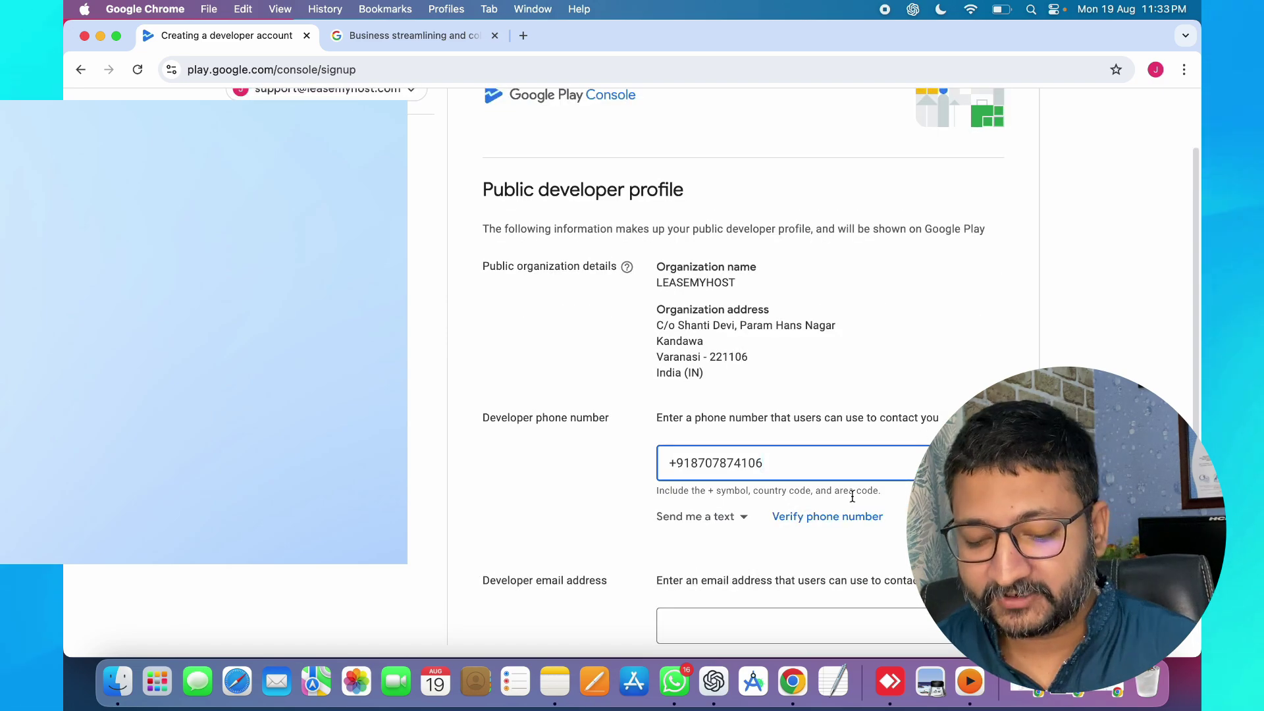
# - Verify the developer phone number with the 6-digit SMS code and move to the developer e-mail field
pyautogui.click(827, 516)
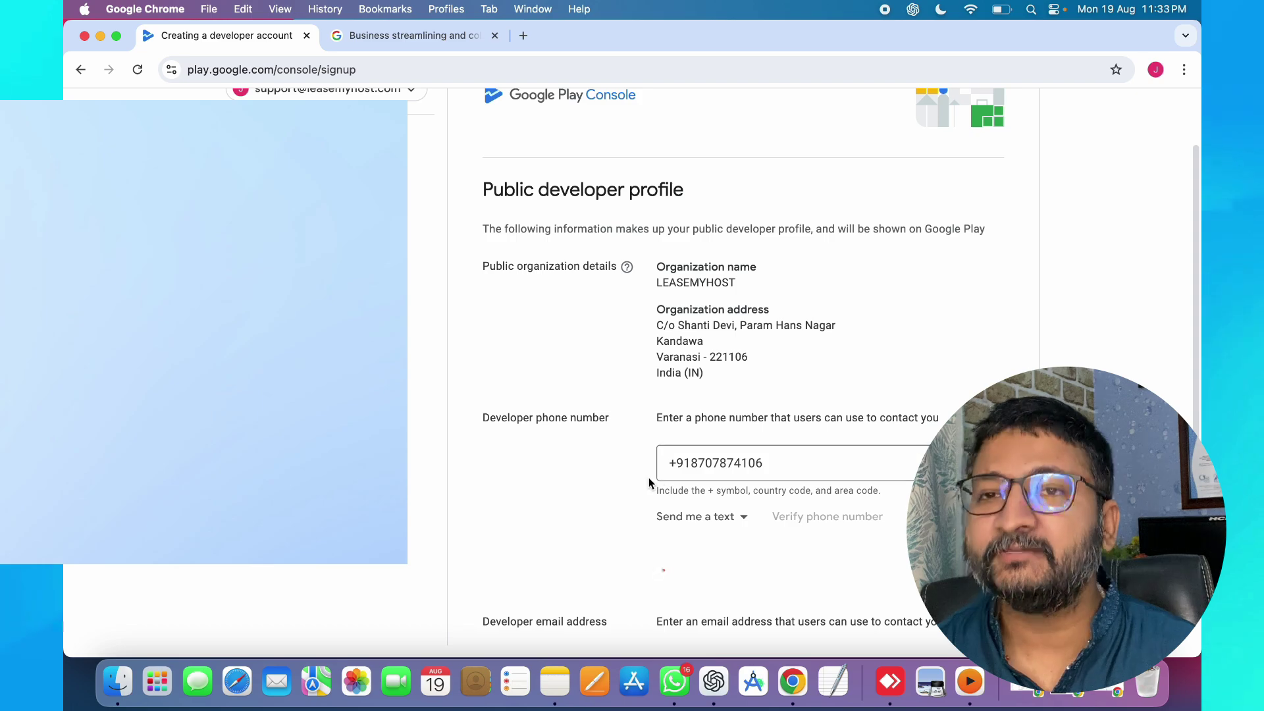
pyautogui.scroll(-1, 649, 476)
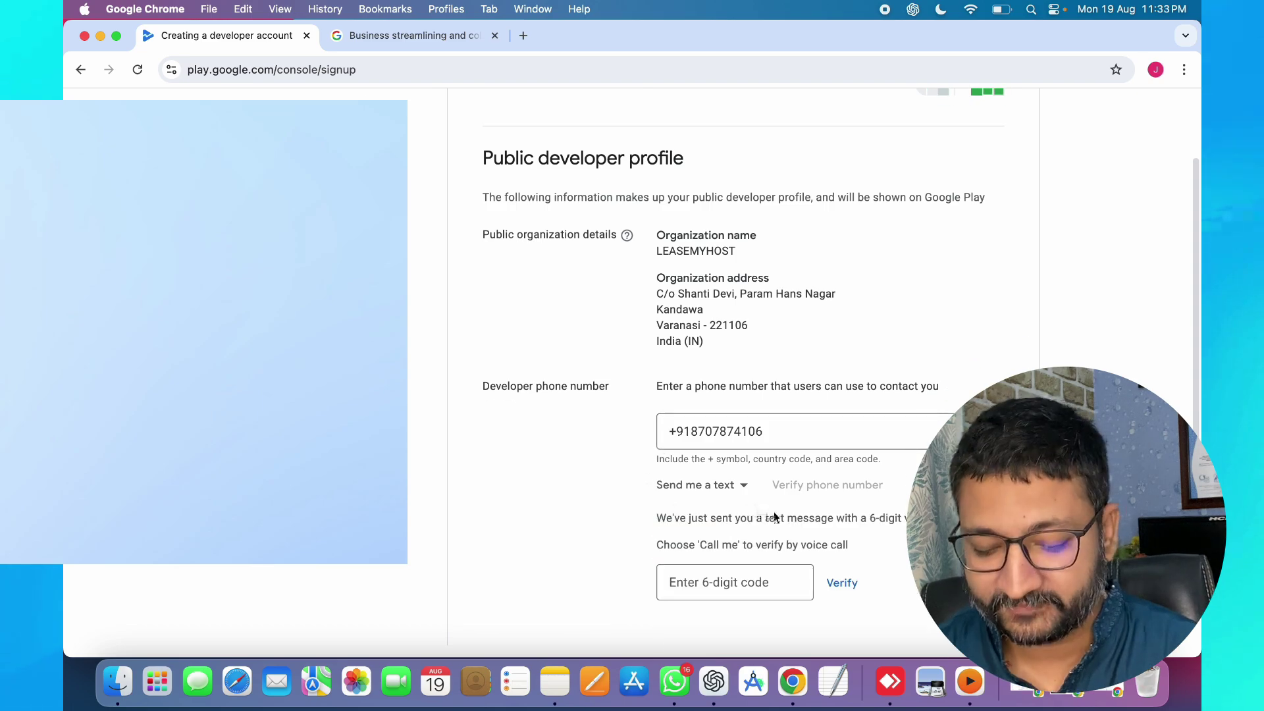
pyautogui.click(722, 568)
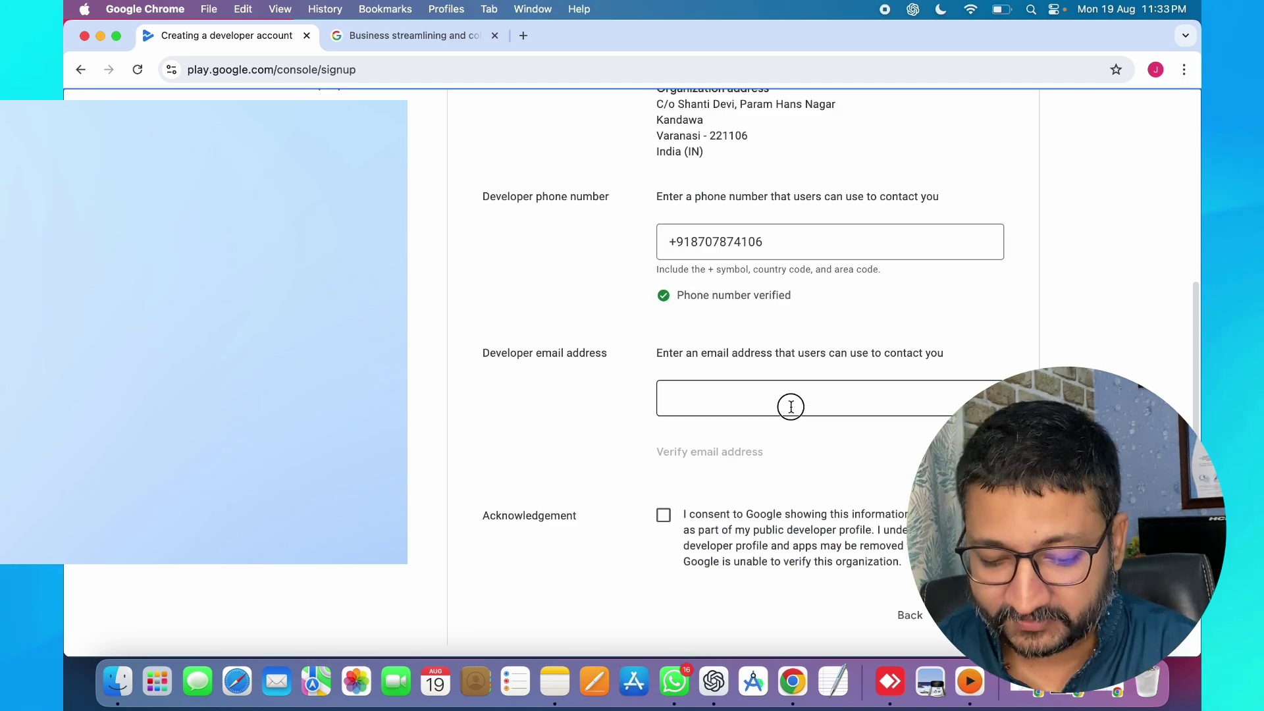
pyautogui.click(790, 404)
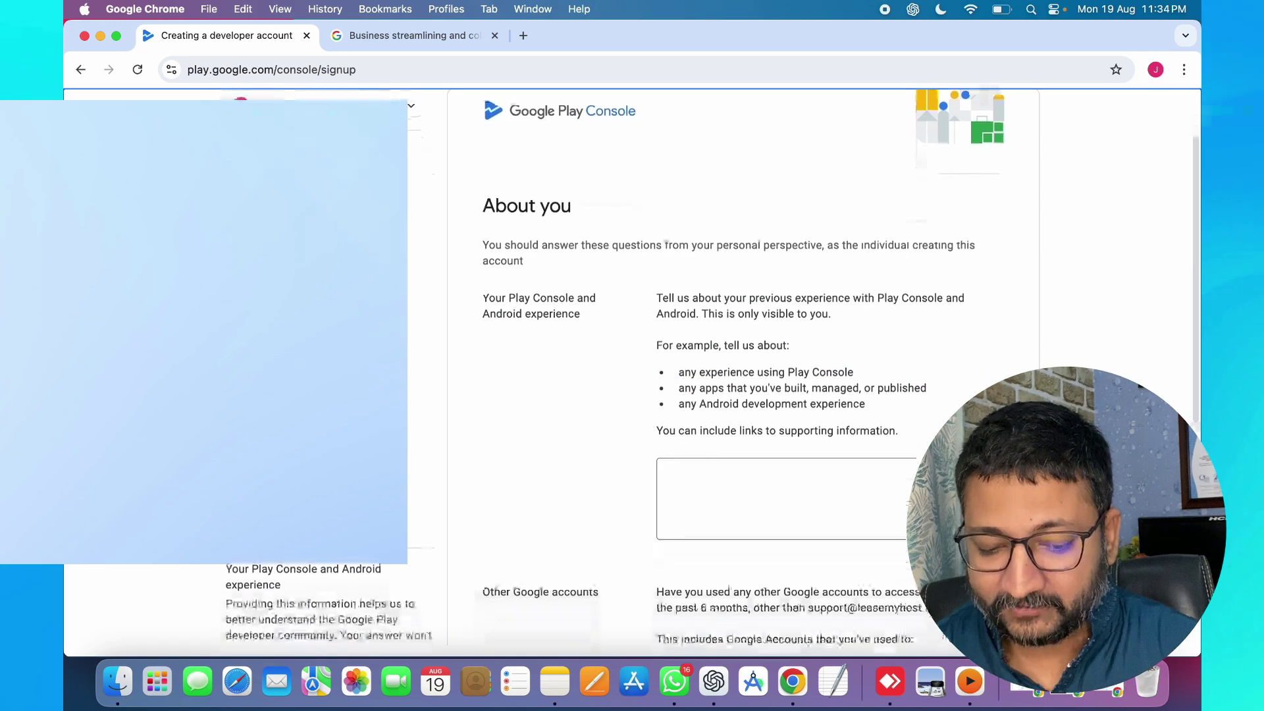
pyautogui.scroll(-3, 897, 415)
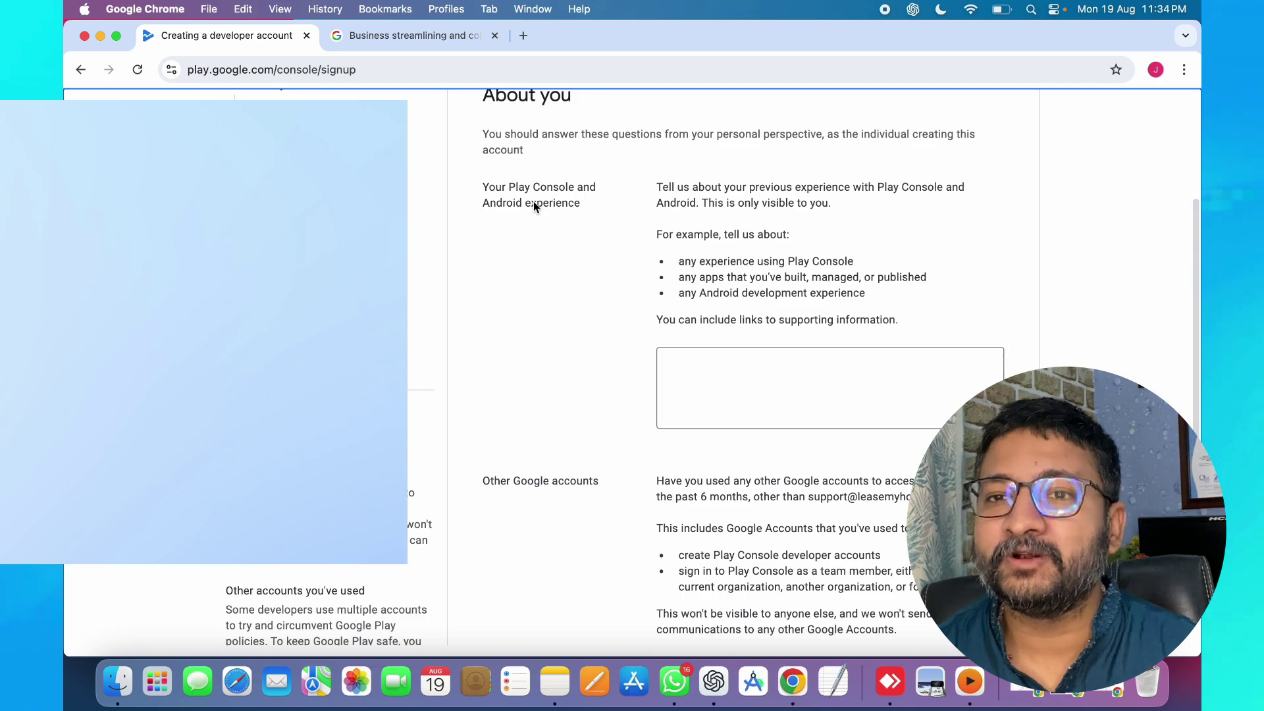
# - Describe prior experience as 'i love google play store services'
pyautogui.click(697, 362)
pyautogui.write('i lov')
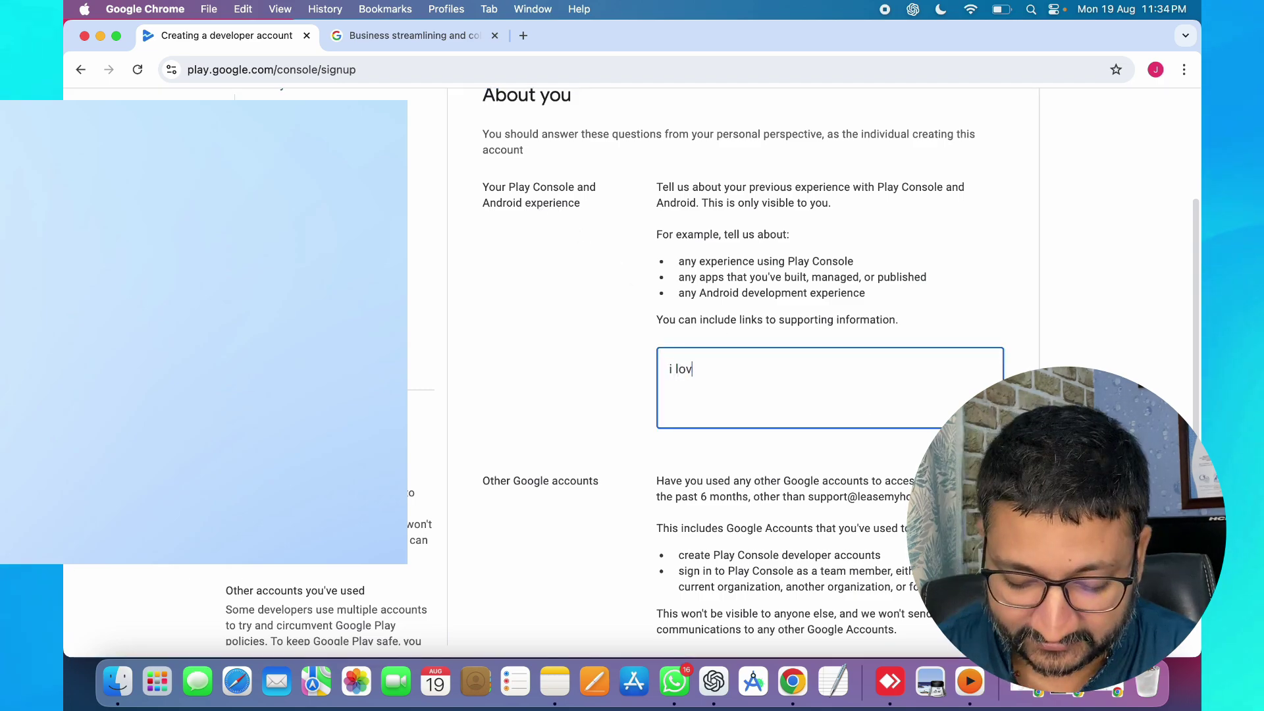
pyautogui.write('e google play')
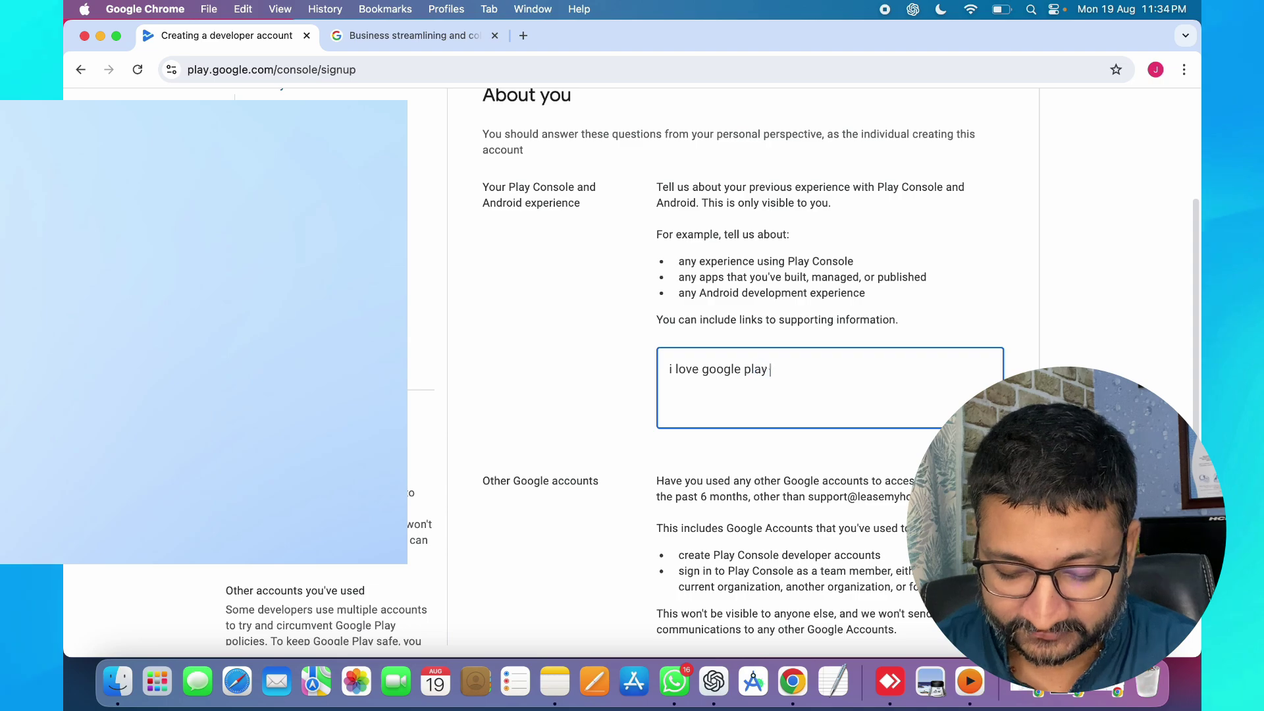
pyautogui.write(' store sec')
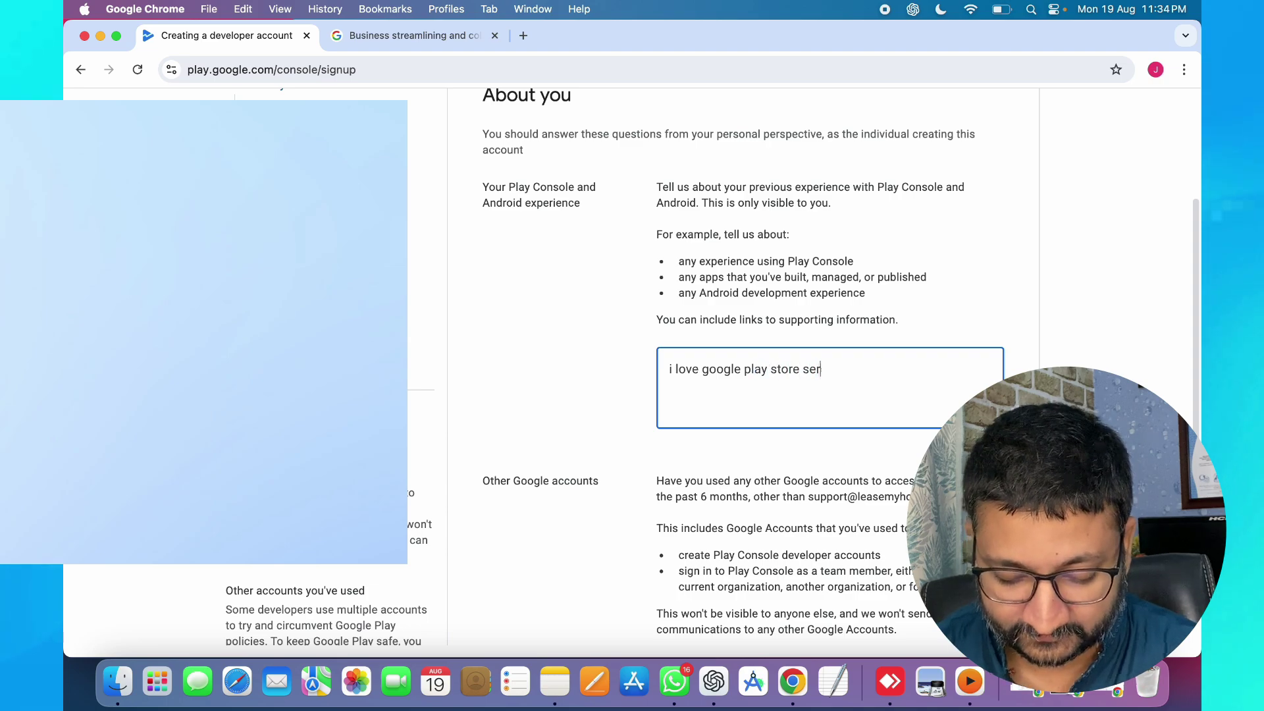
pyautogui.click(631, 455)
# - Answer No to having used other Google accounts and continue to the Apps step
pyautogui.scroll(-3, 631, 455)
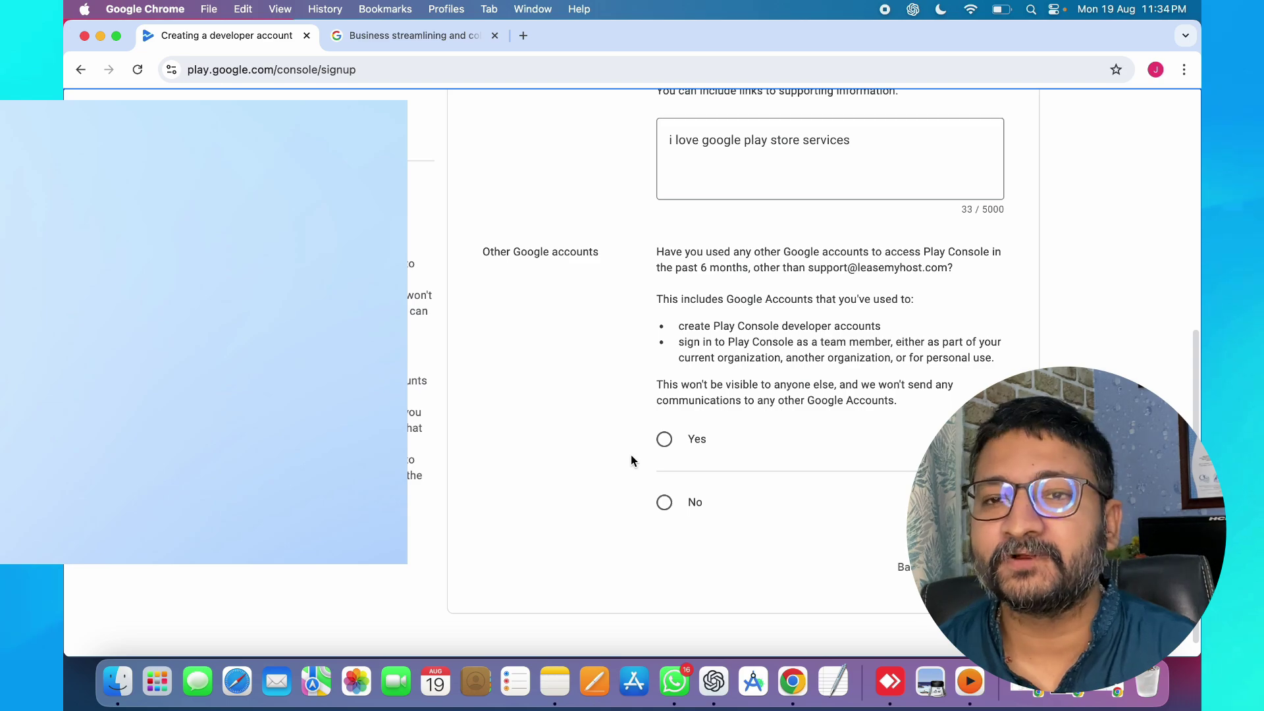
pyautogui.click(665, 503)
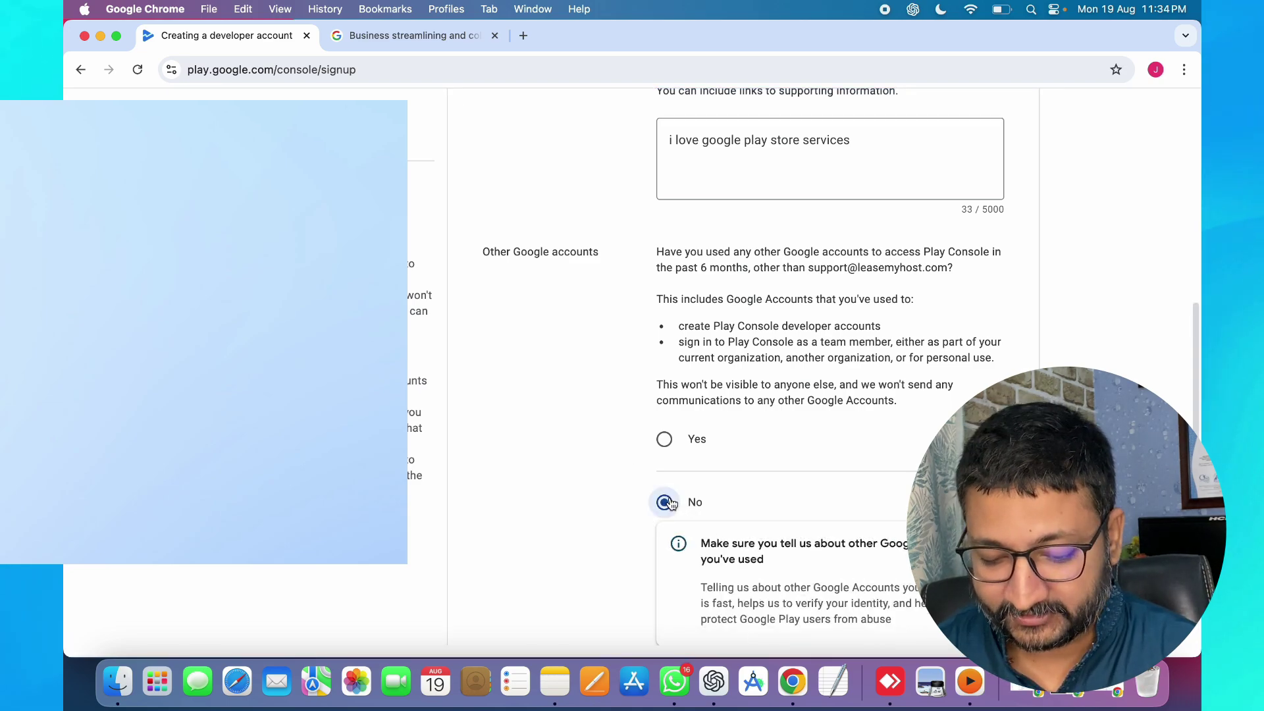
pyautogui.scroll(-2, 883, 510)
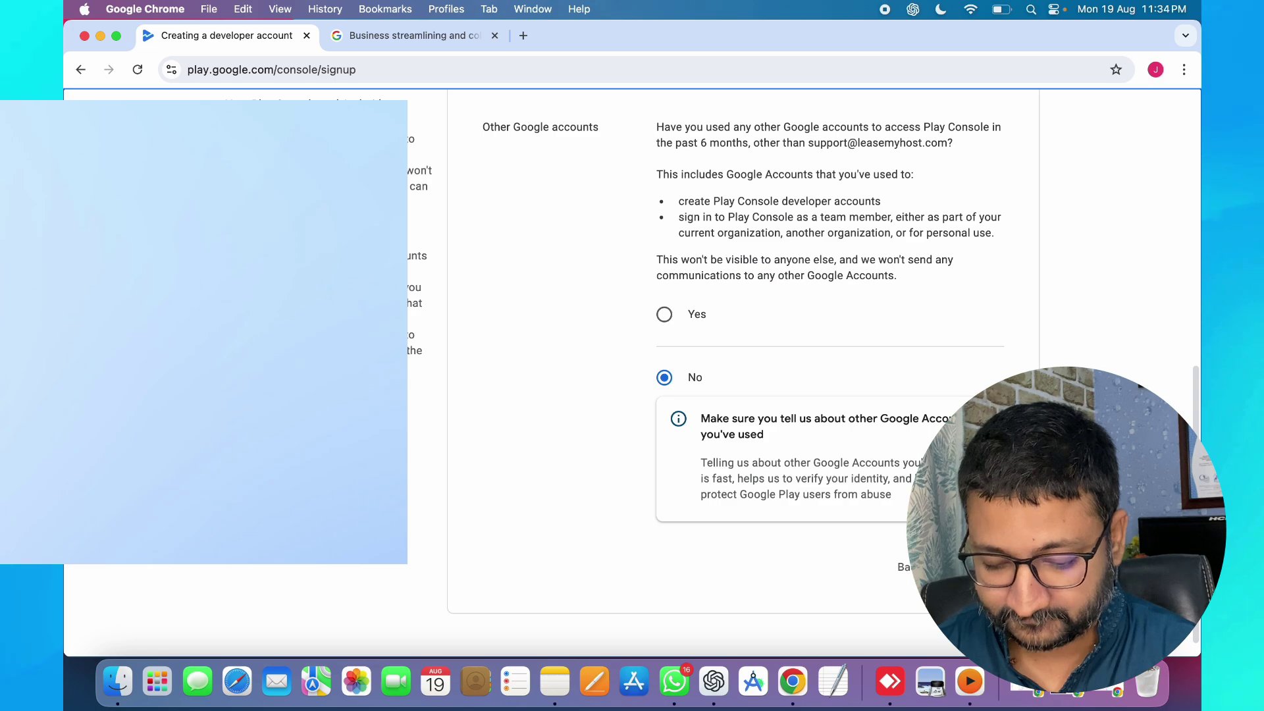
pyautogui.click(978, 567)
pyautogui.click(832, 437)
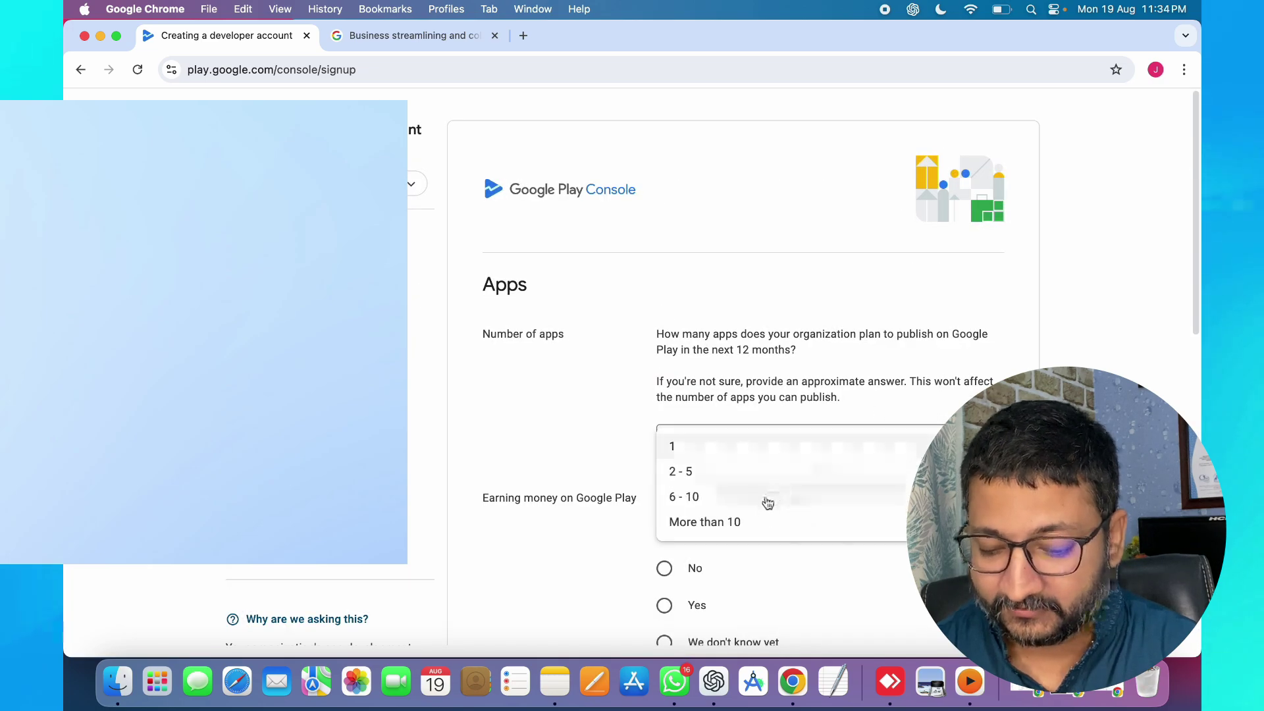
# - Answer More than 10 apps, 'We don't know yet' for earning, and 'None of the above' categories
pyautogui.click(759, 519)
pyautogui.scroll(-10, 877, 336)
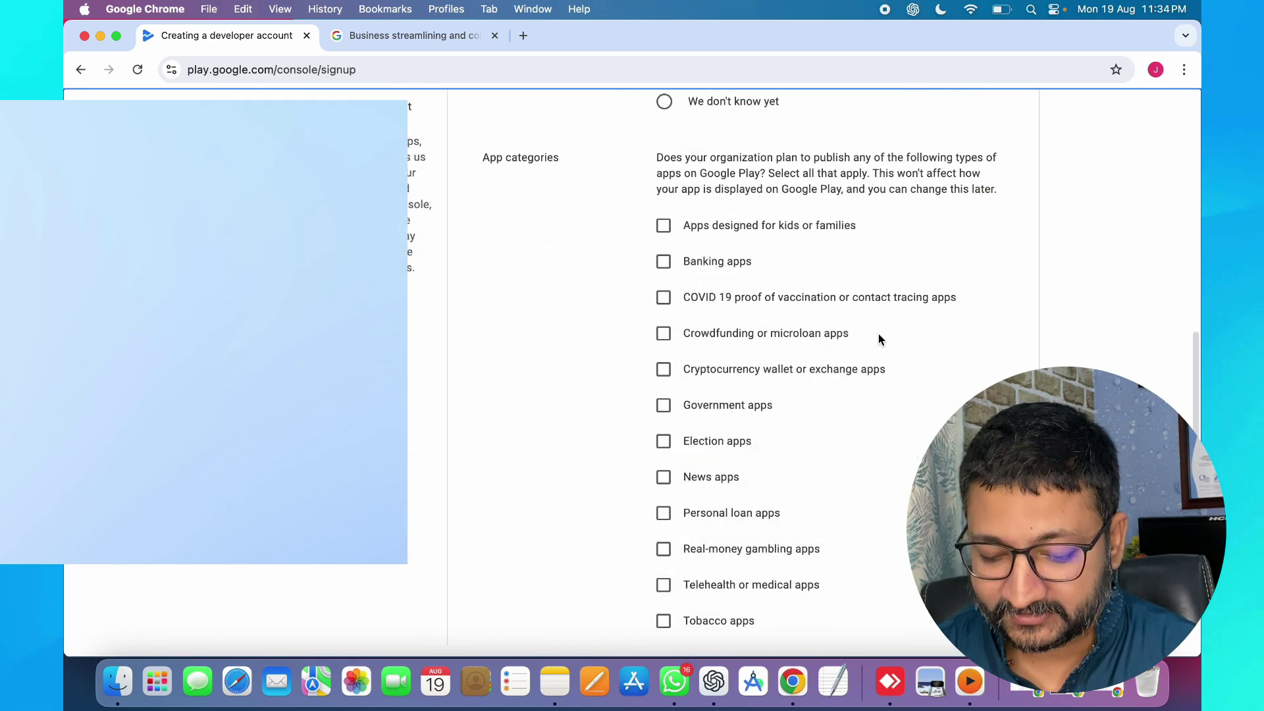
pyautogui.scroll(3, 878, 339)
pyautogui.click(664, 197)
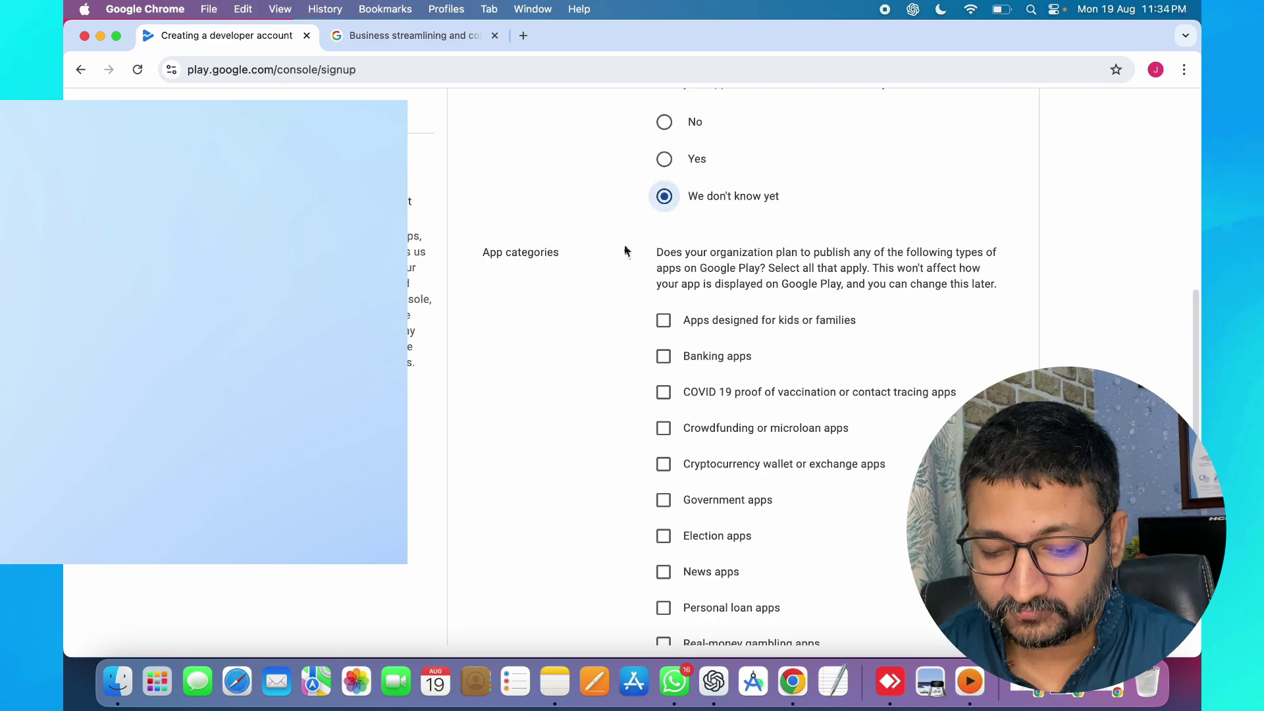
pyautogui.scroll(-7, 581, 266)
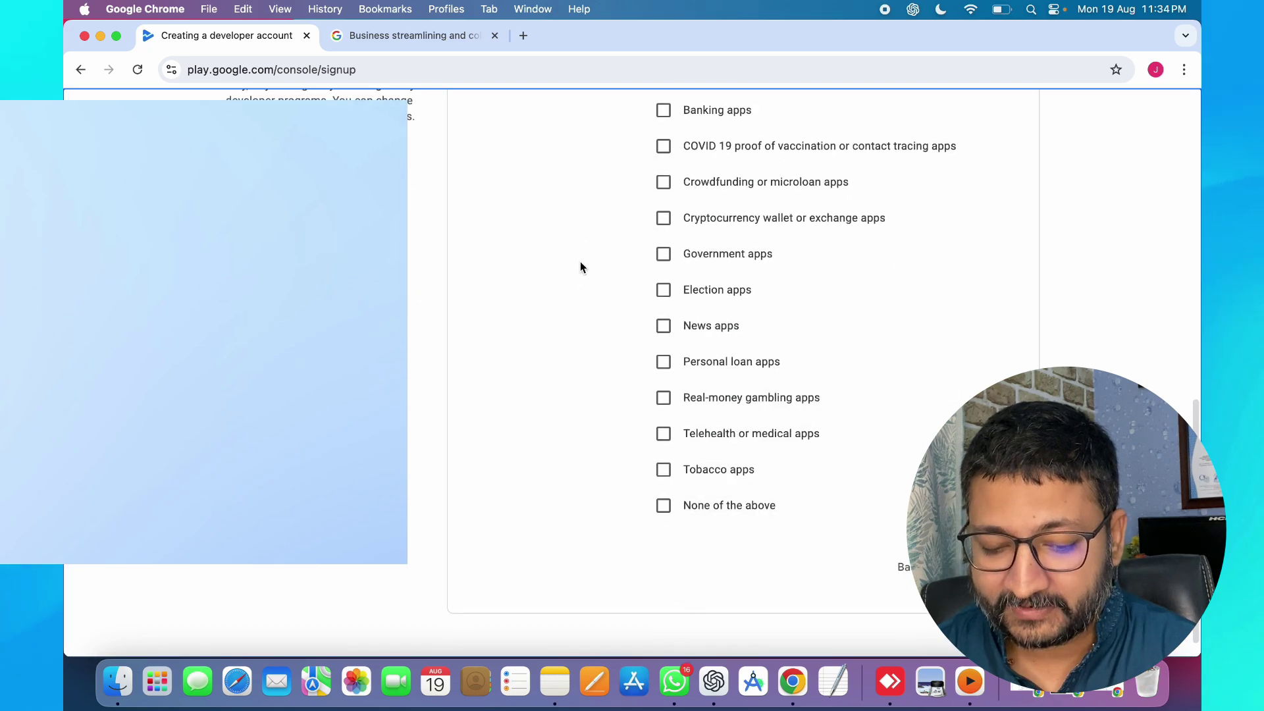
pyautogui.click(662, 508)
pyautogui.click(971, 567)
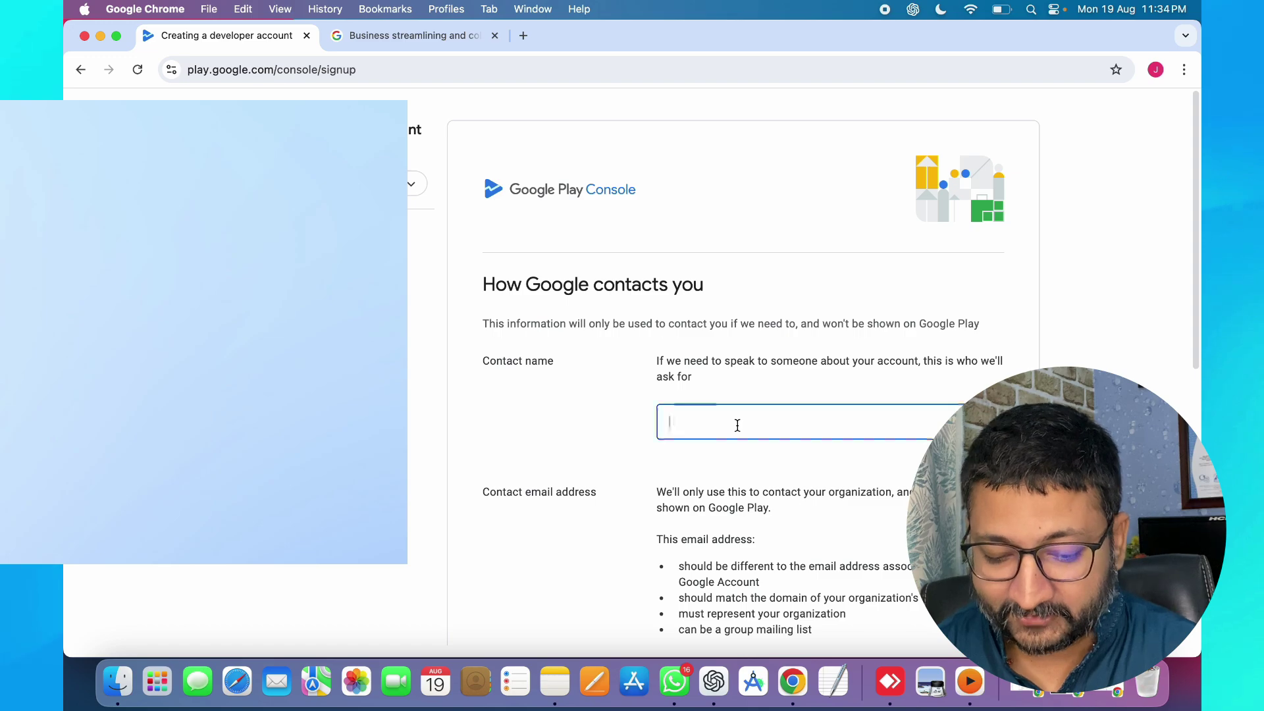
# - Enter the contact name, pick English (United States) as preferred language, and enter the contact phone number
pyautogui.write('J')
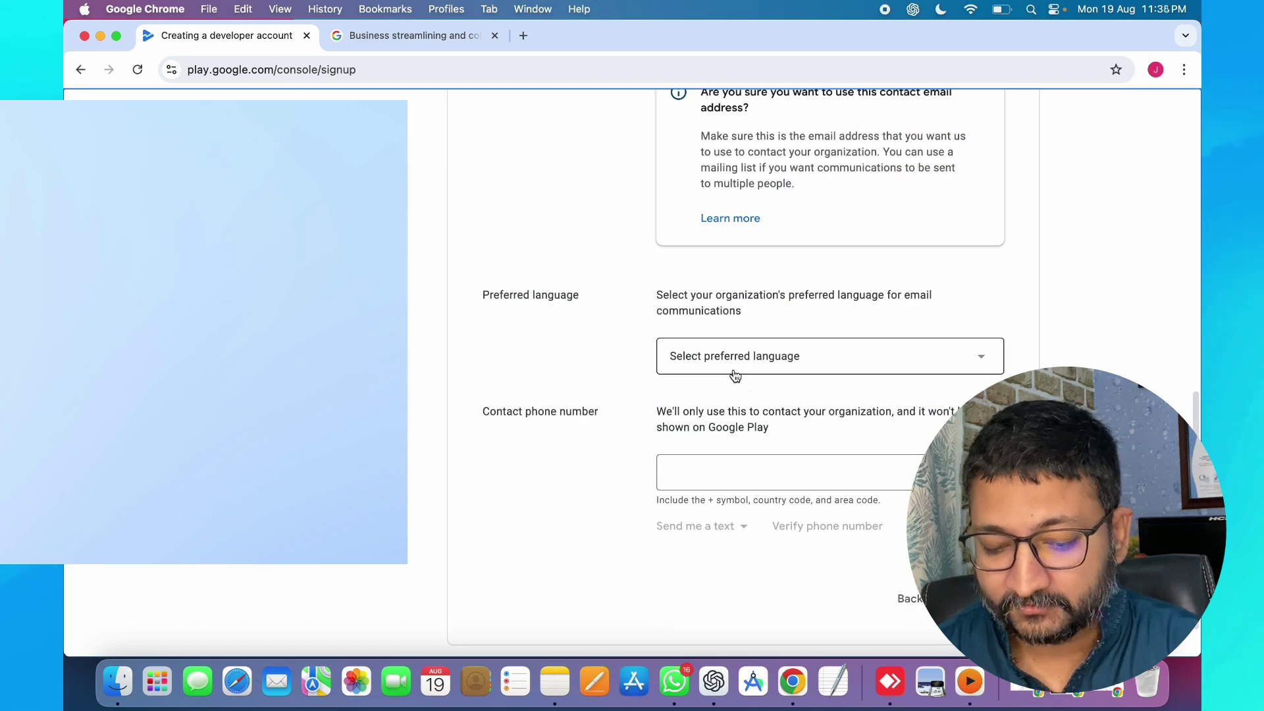
pyautogui.click(732, 367)
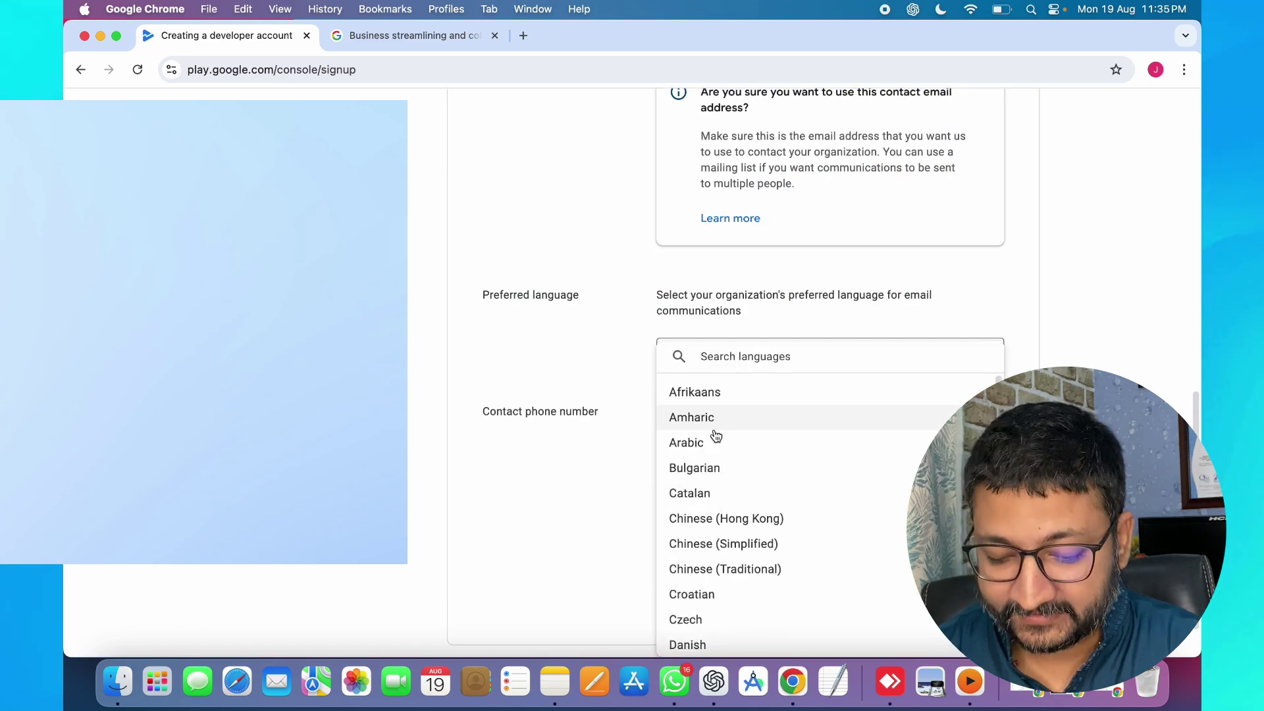
pyautogui.write('engl')
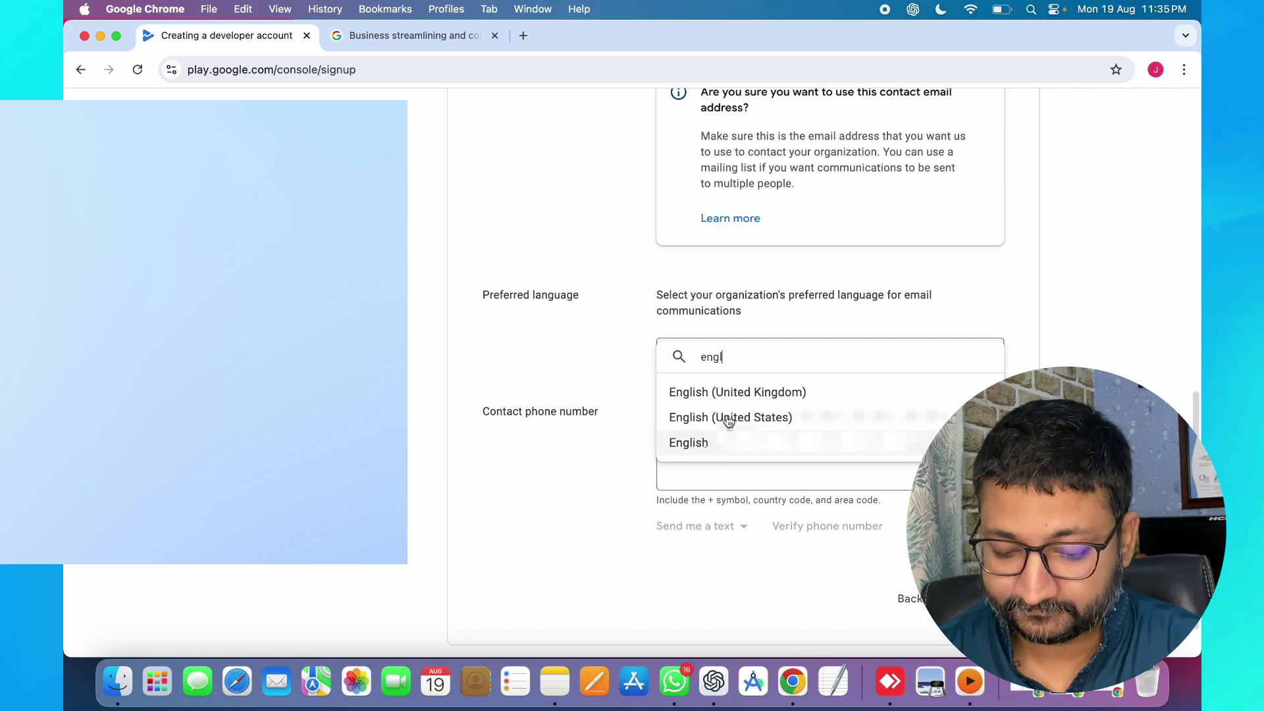
pyautogui.click(729, 418)
pyautogui.click(701, 469)
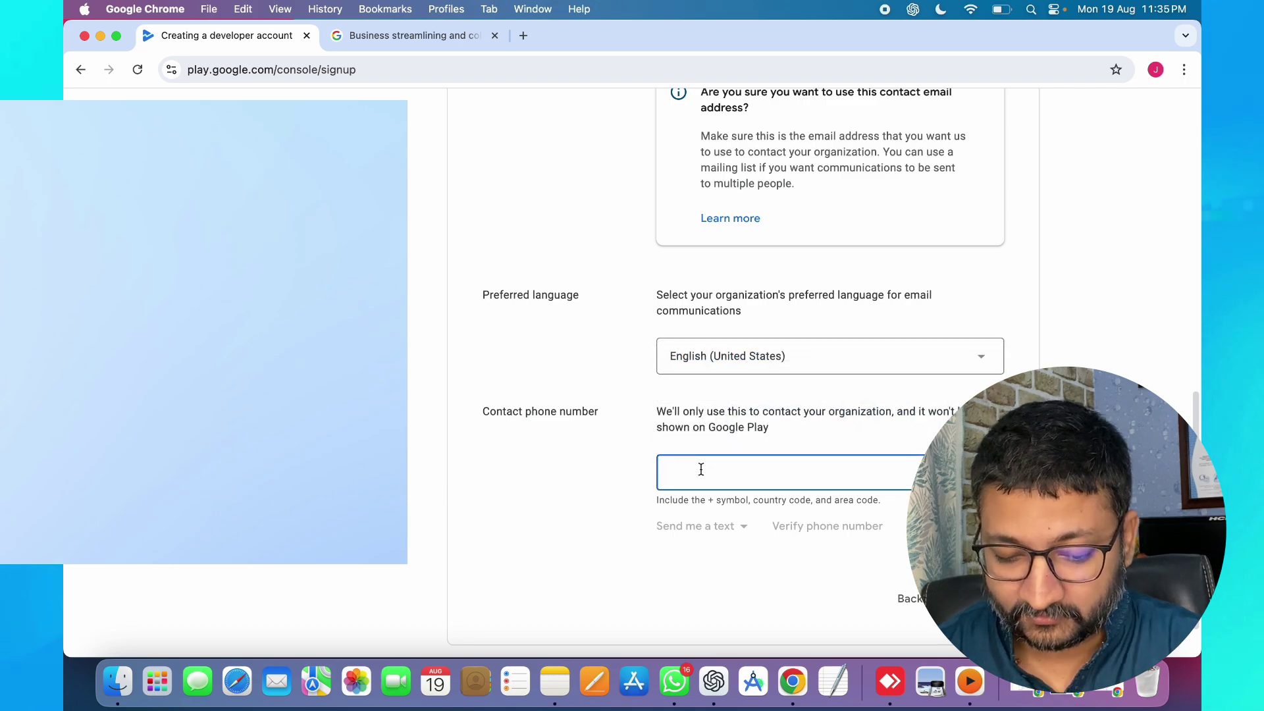
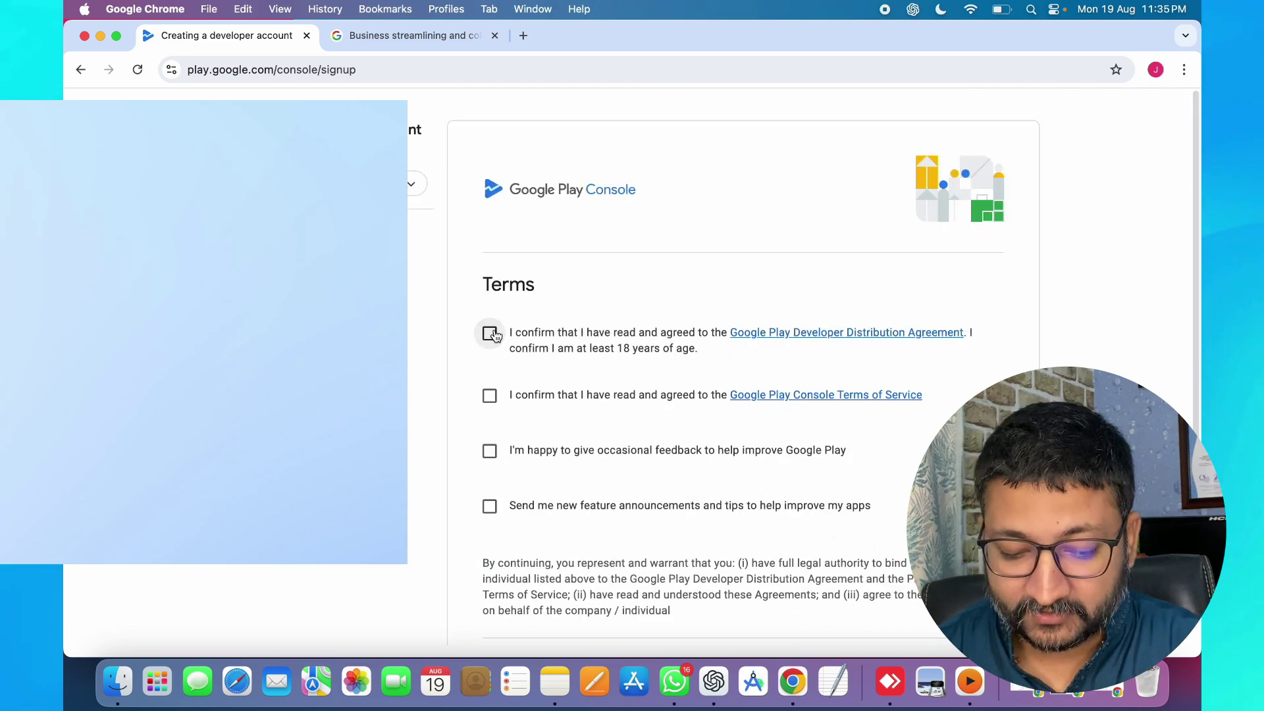
# - Accept the Developer Distribution Agreement and Play Console Terms, and opt in to feedback and feature announcements
pyautogui.click(492, 333)
pyautogui.click(492, 397)
pyautogui.click(492, 453)
pyautogui.click(497, 513)
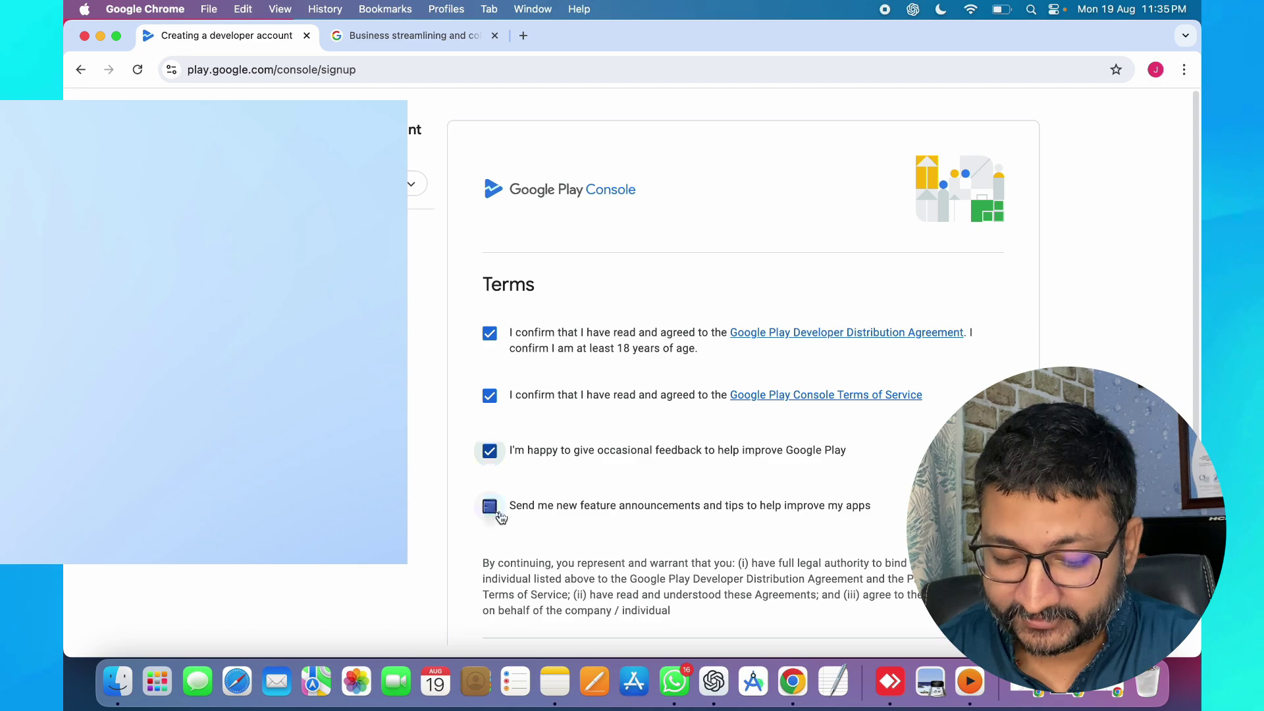
pyautogui.scroll(-5, 617, 547)
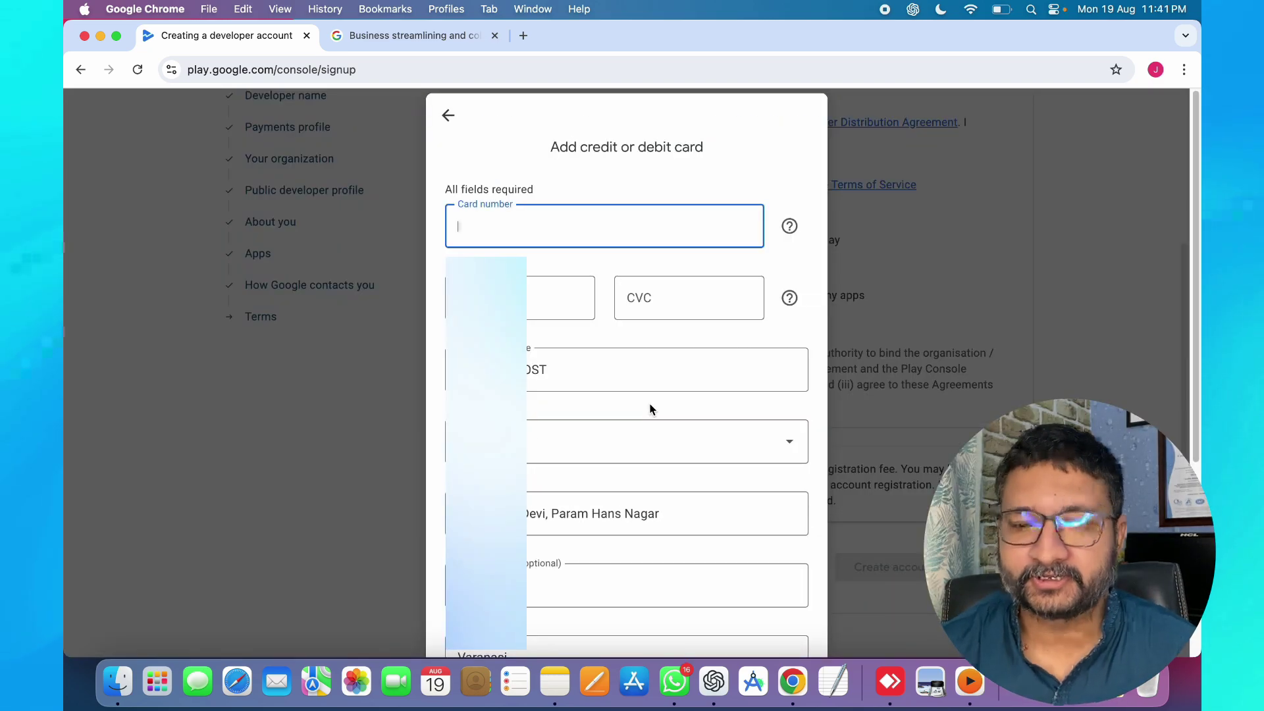
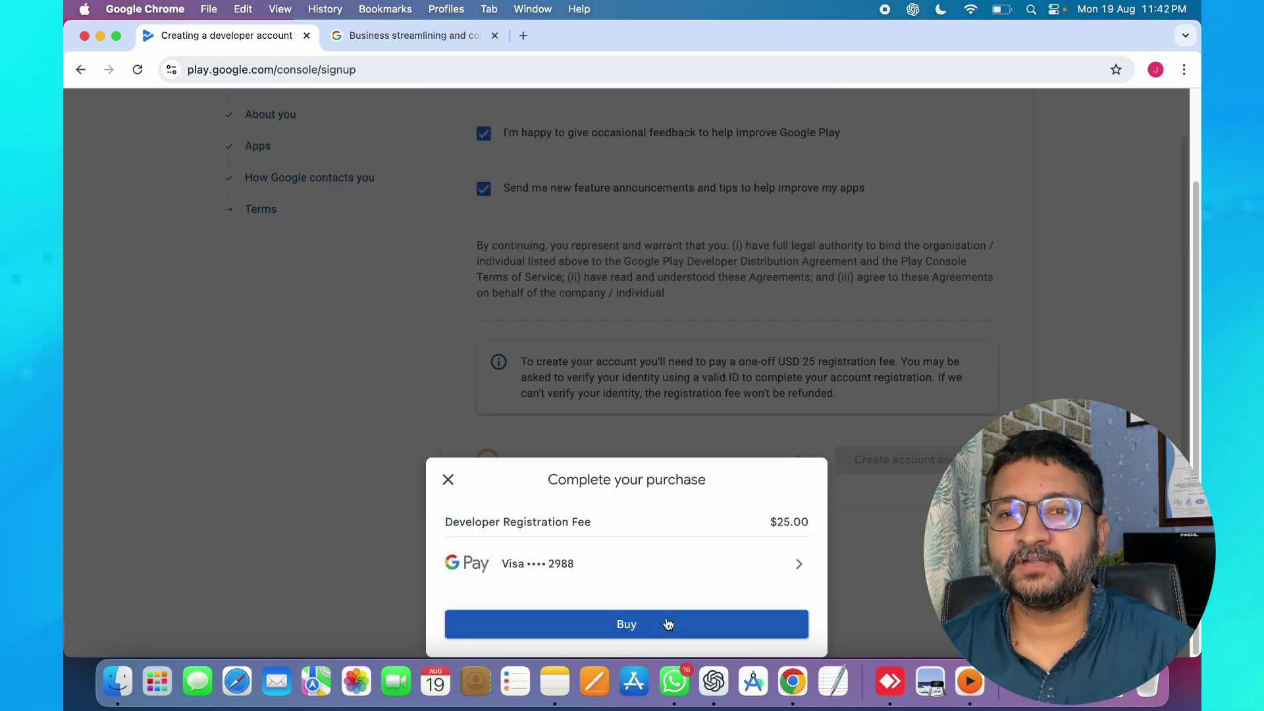
# - Enter the card's security code and pay the $25.00 registration fee
pyautogui.click(655, 628)
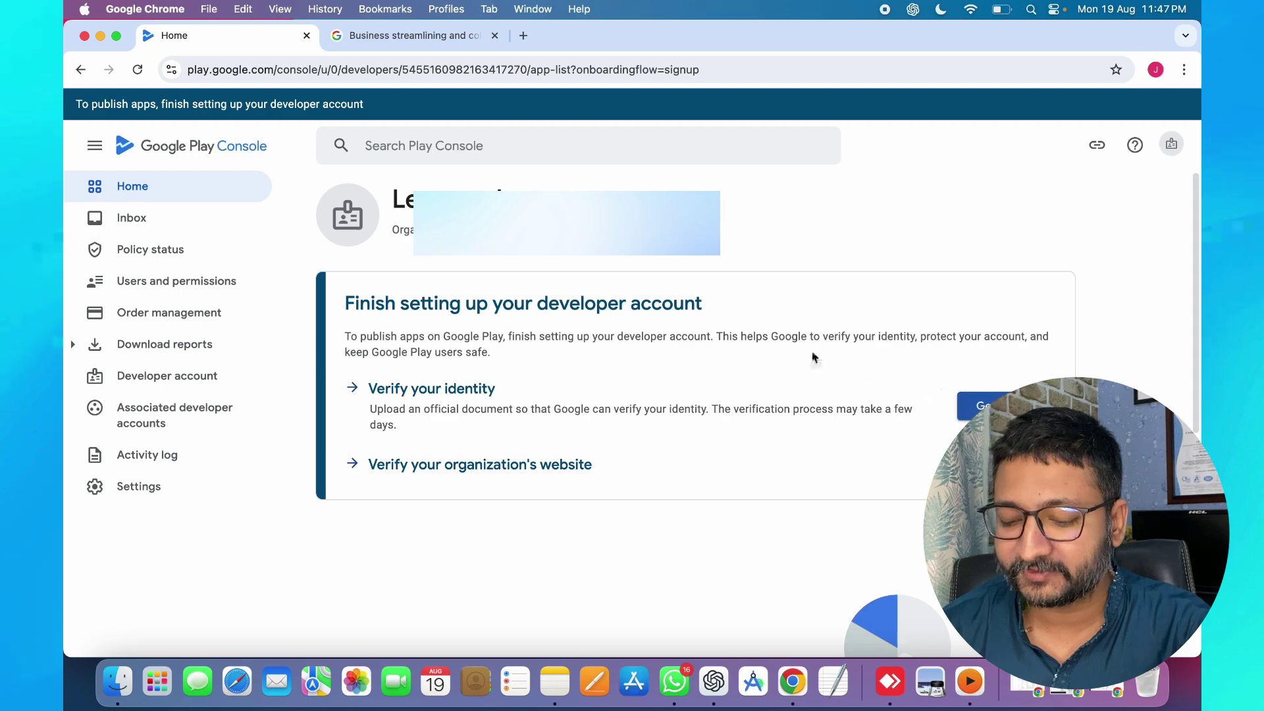
# - Review the identity verification requirements, then open the 'Verify your organization's website' guidance and read its steps
pyautogui.click(962, 406)
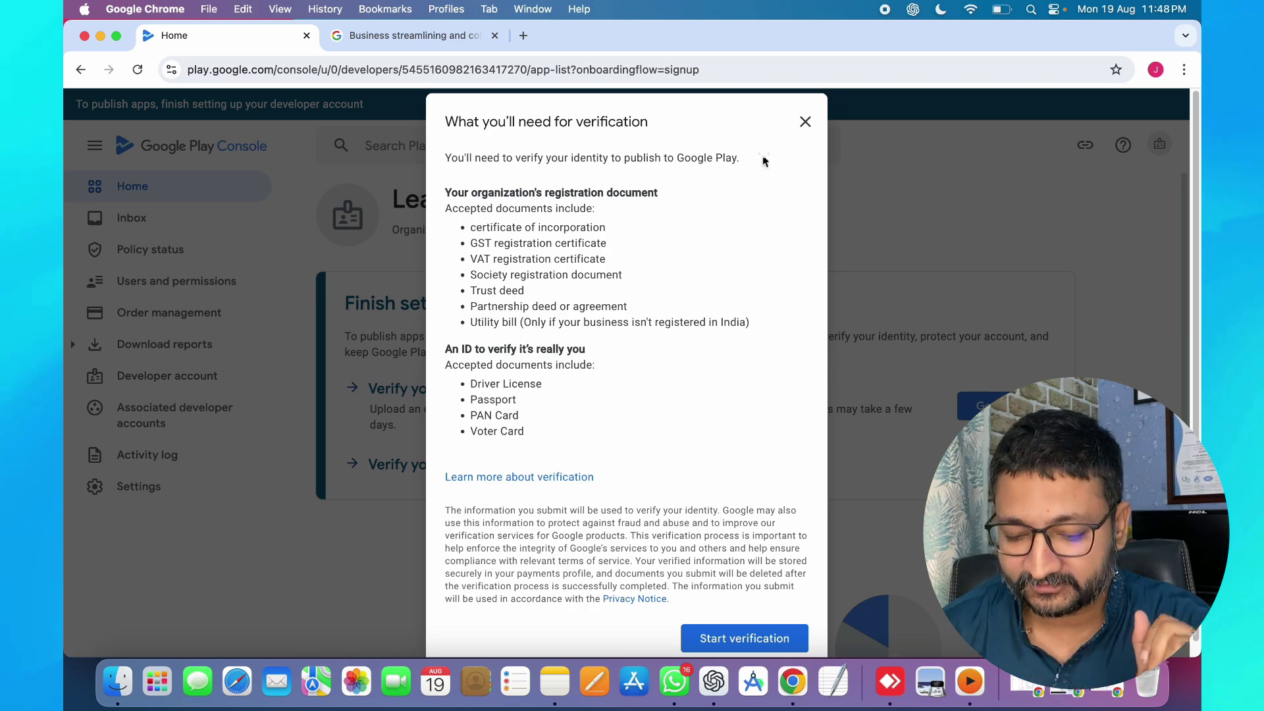
pyautogui.click(805, 122)
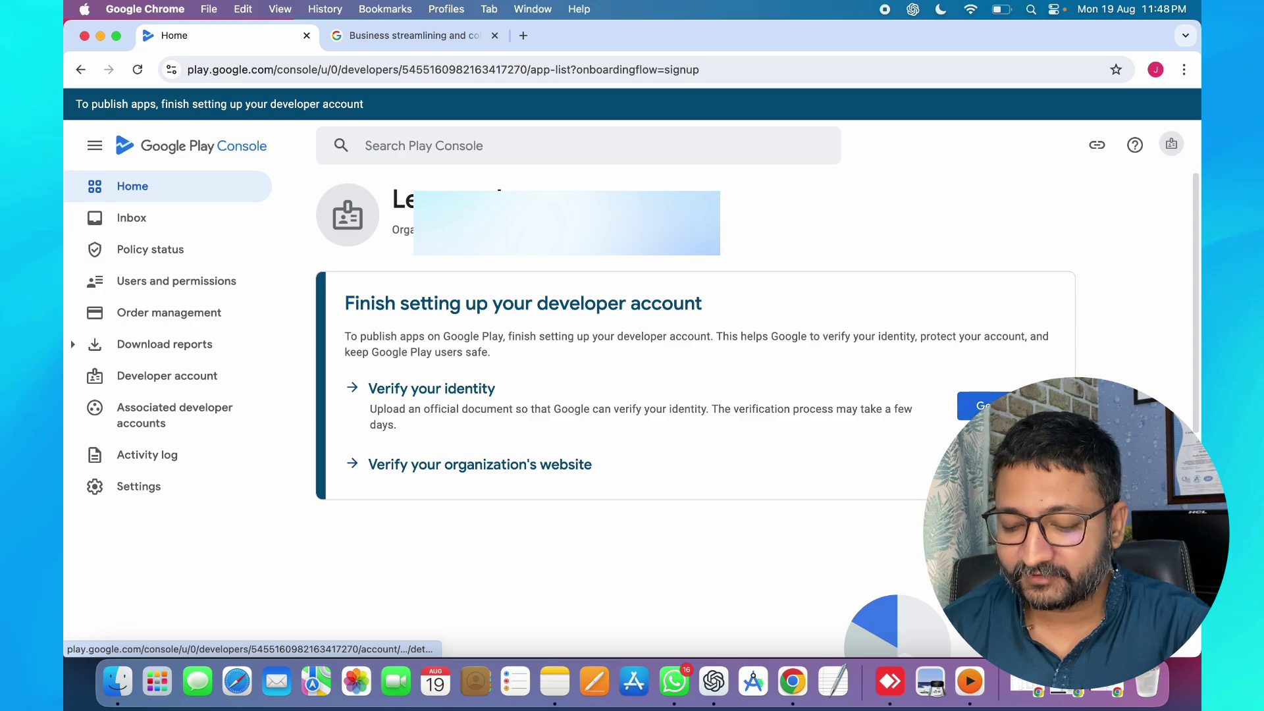
pyautogui.click(981, 465)
pyautogui.scroll(-3, 516, 401)
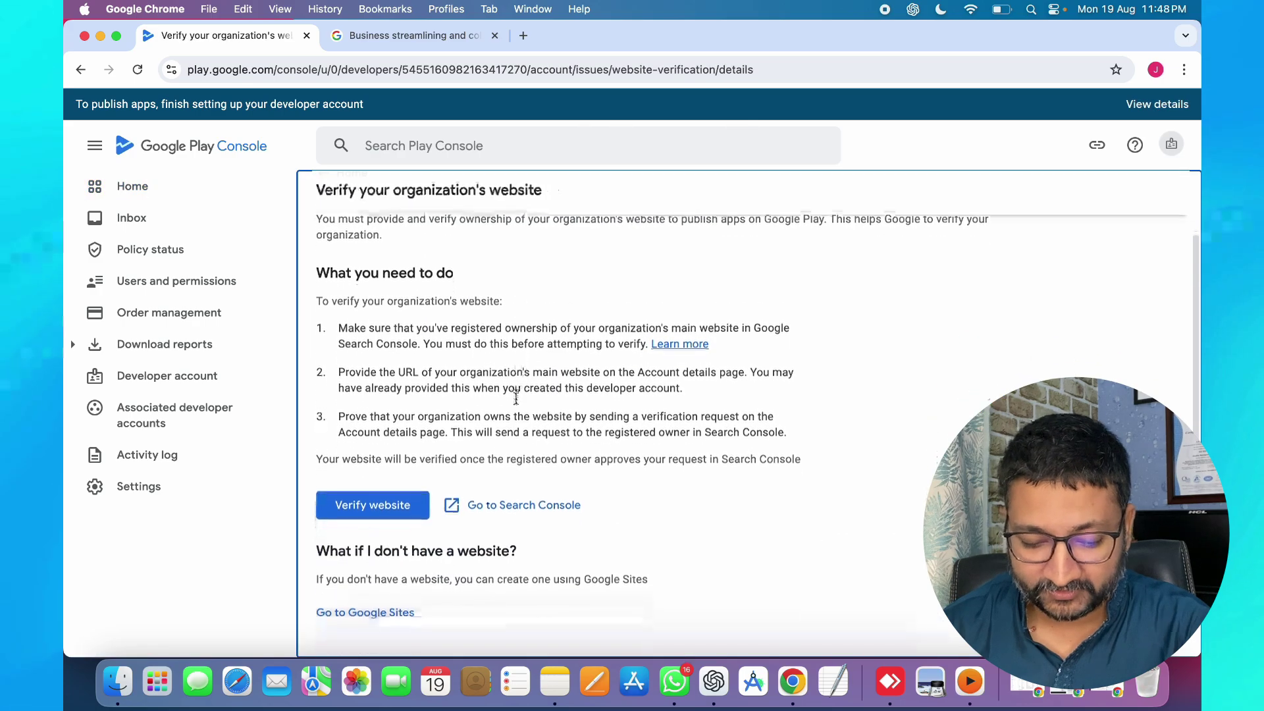
pyautogui.scroll(-4, 516, 399)
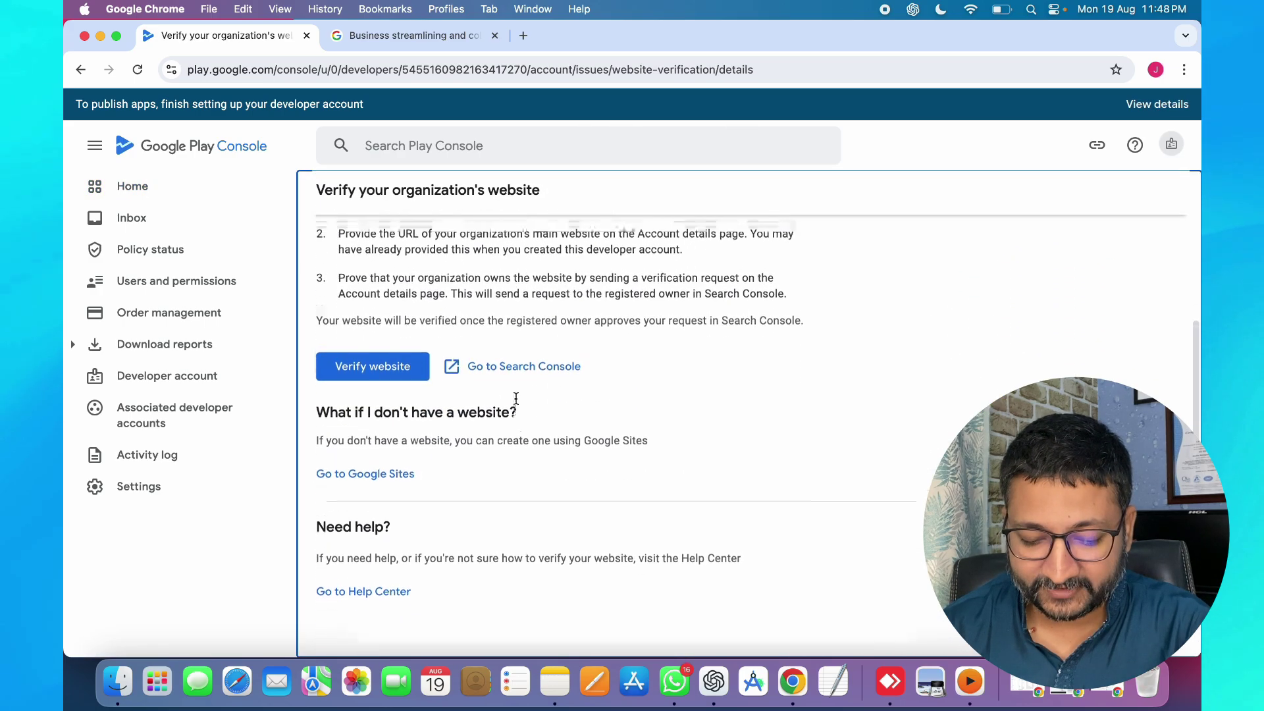
pyautogui.scroll(4, 516, 399)
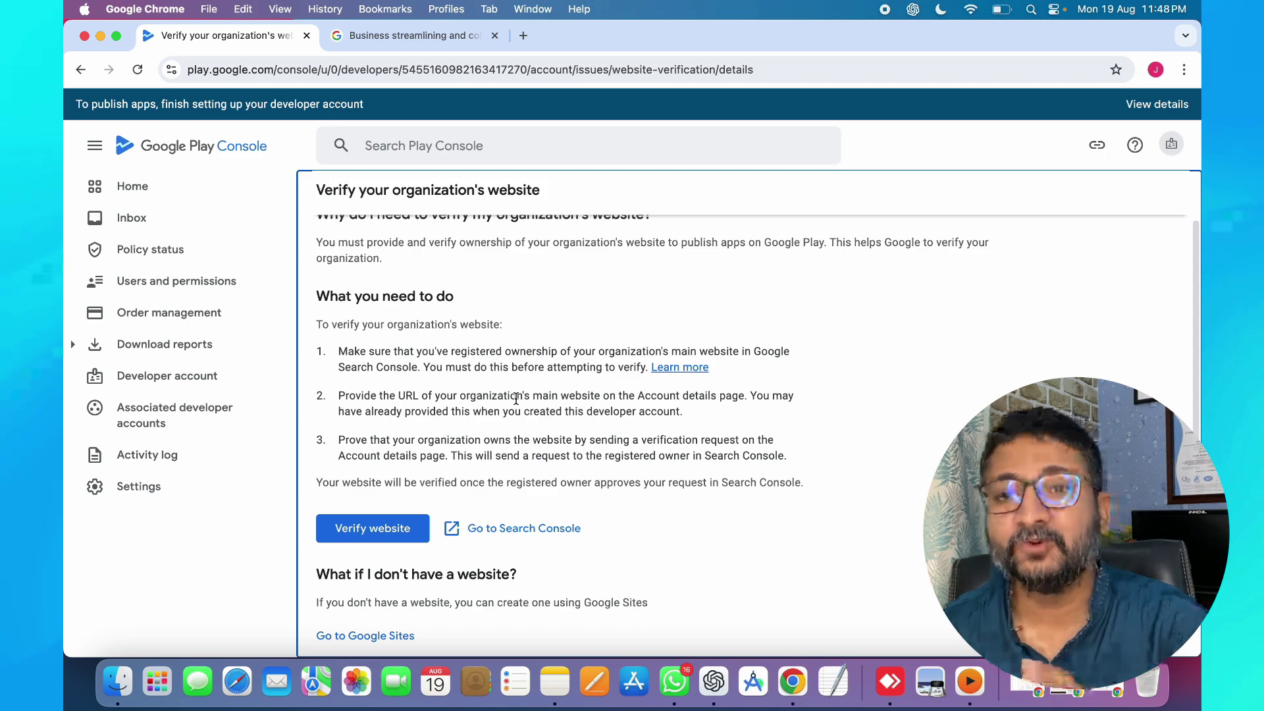